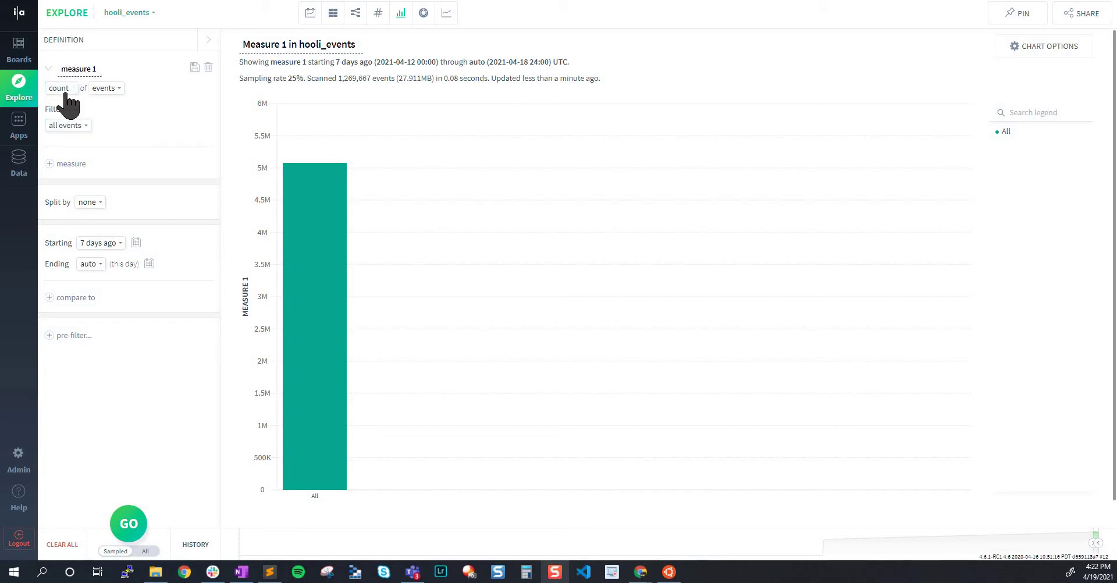
Review measure 1's definition, its filter, split and date range settings, and the total event count on the bar
left_click(103, 88)
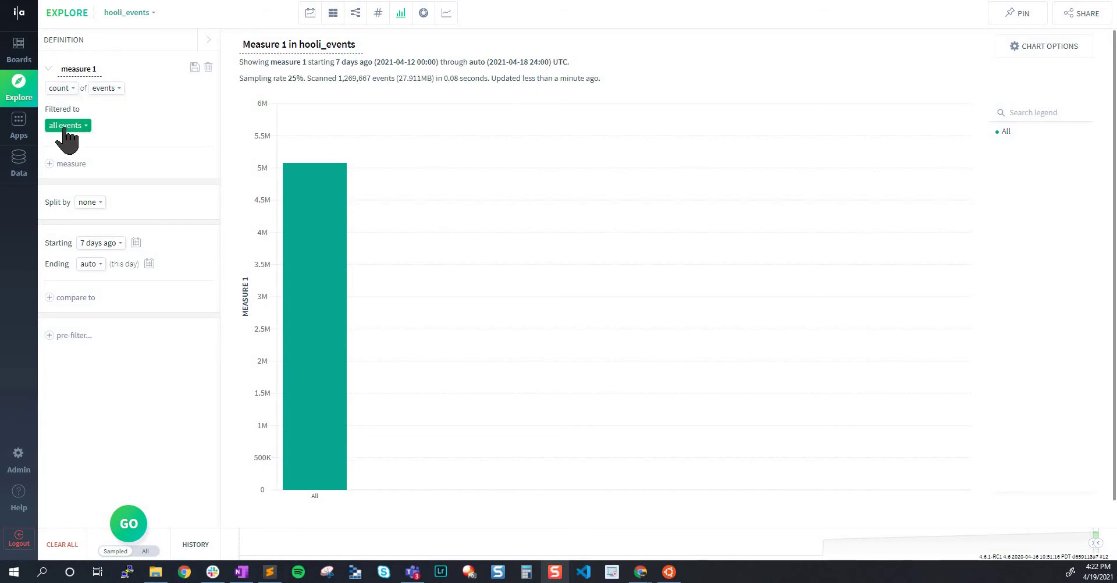
left_click(65, 126)
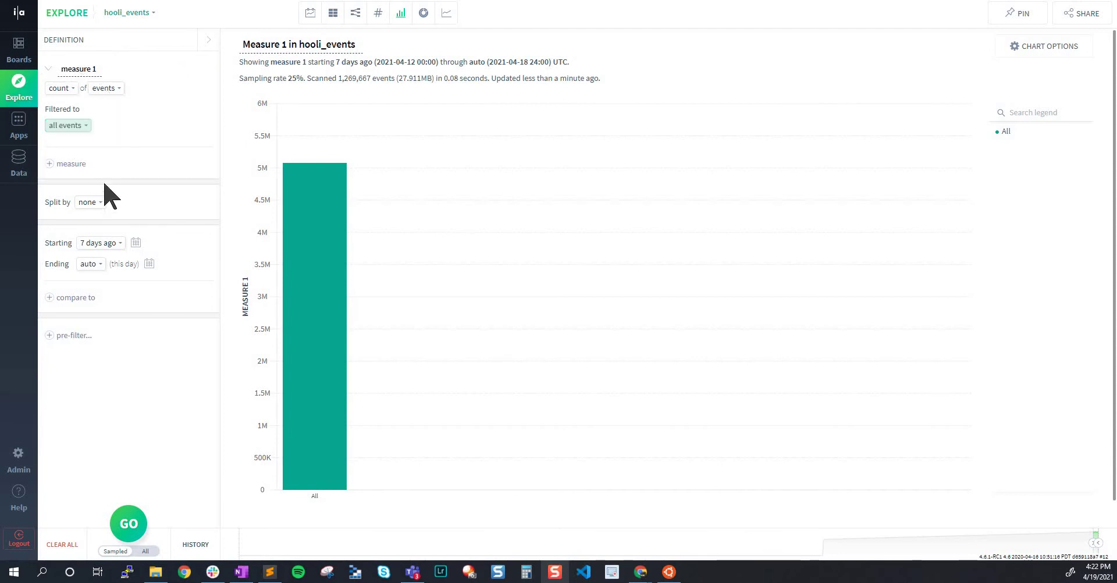
left_click(95, 199)
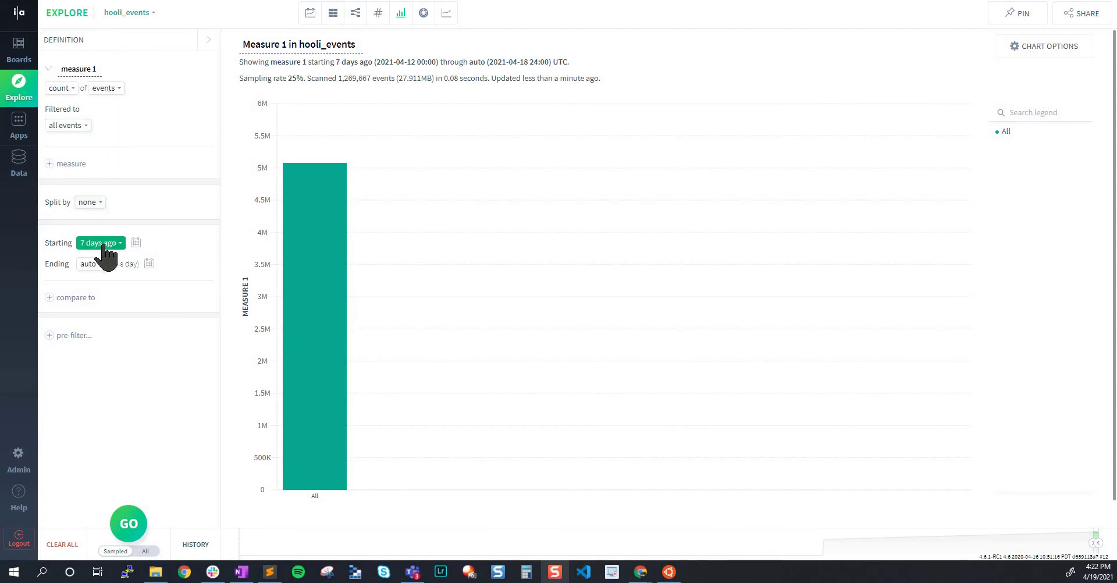
left_click(102, 243)
left_click(92, 262)
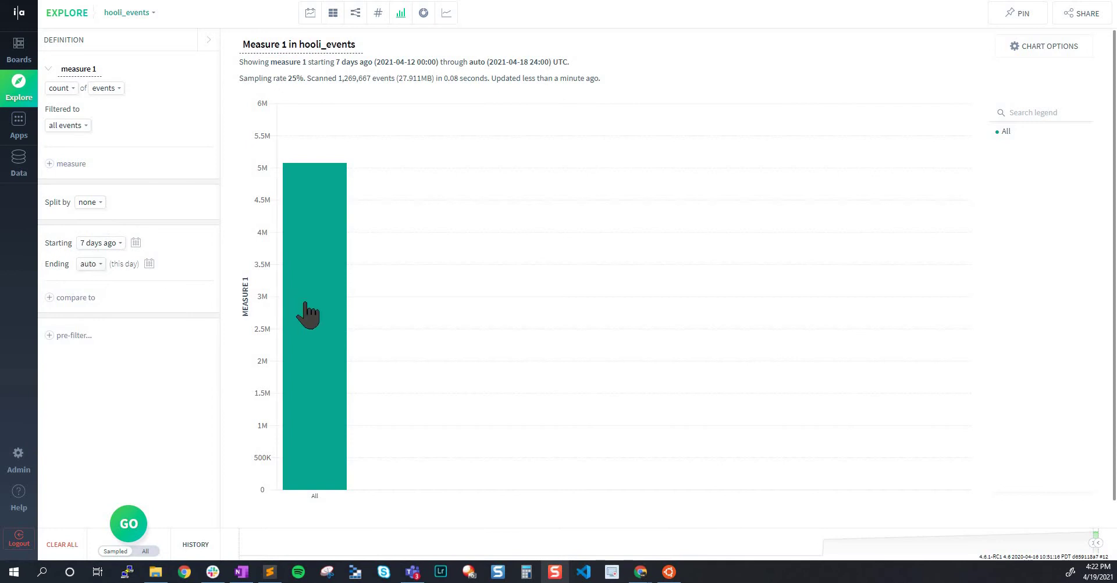
mouse_move(320, 282)
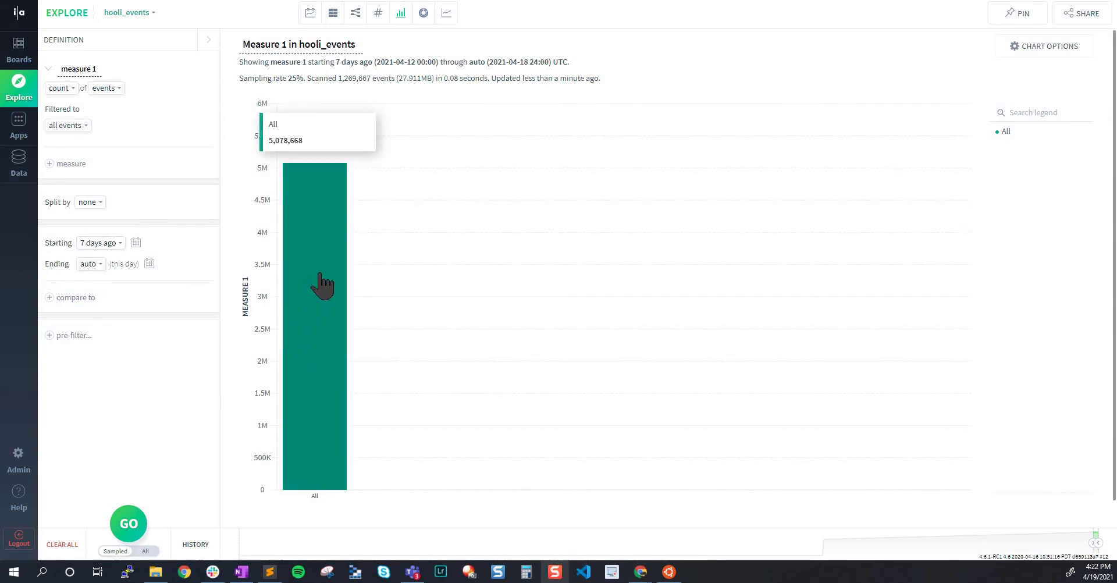
left_click(98, 244)
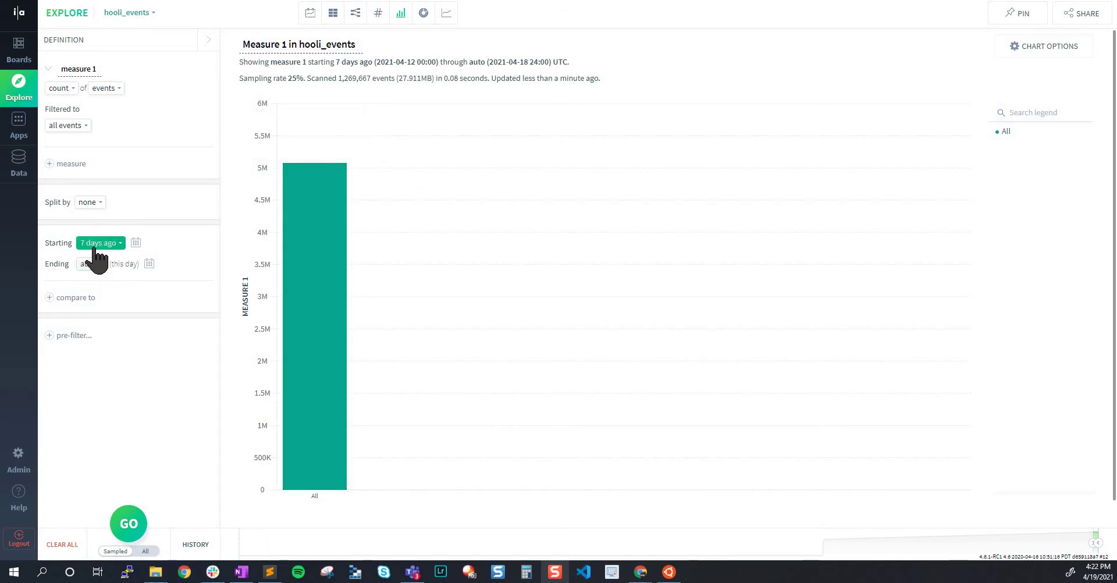
mouse_move(307, 326)
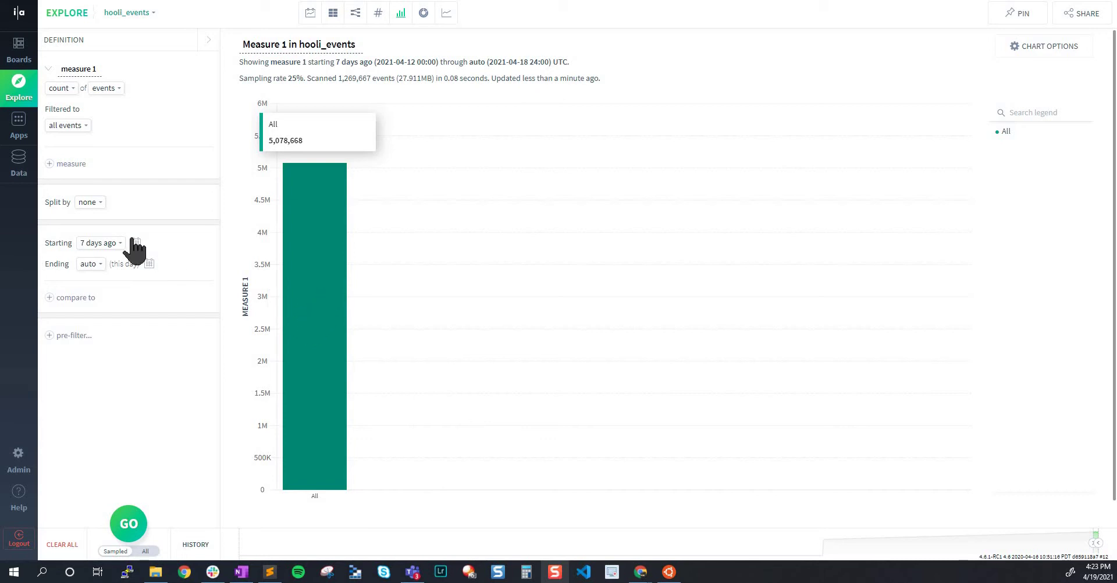
Split the event count by timestamp and run the query
left_click(95, 202)
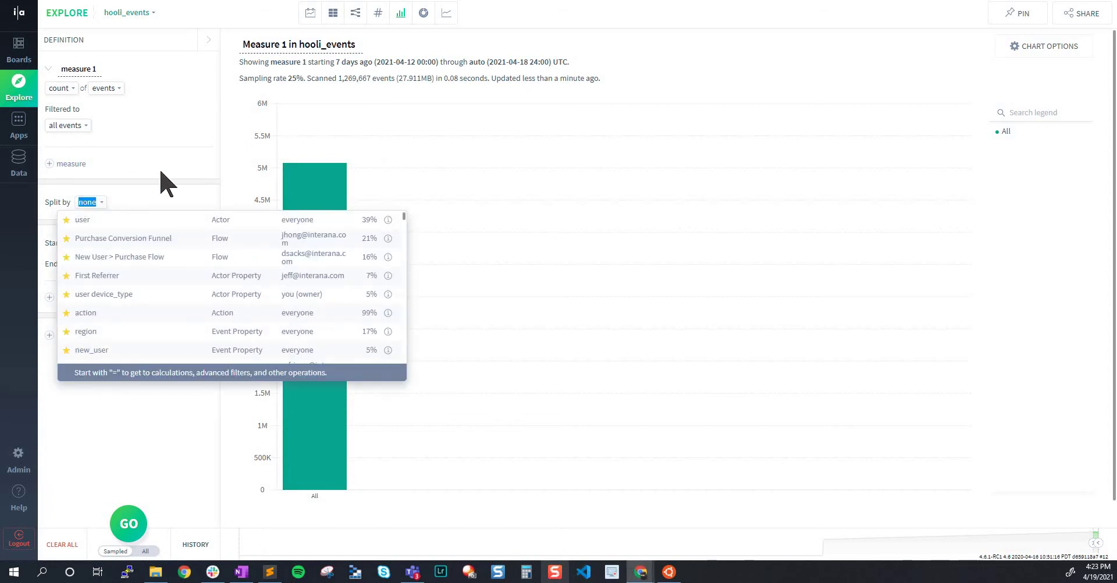
type("timestamp")
key("Return")
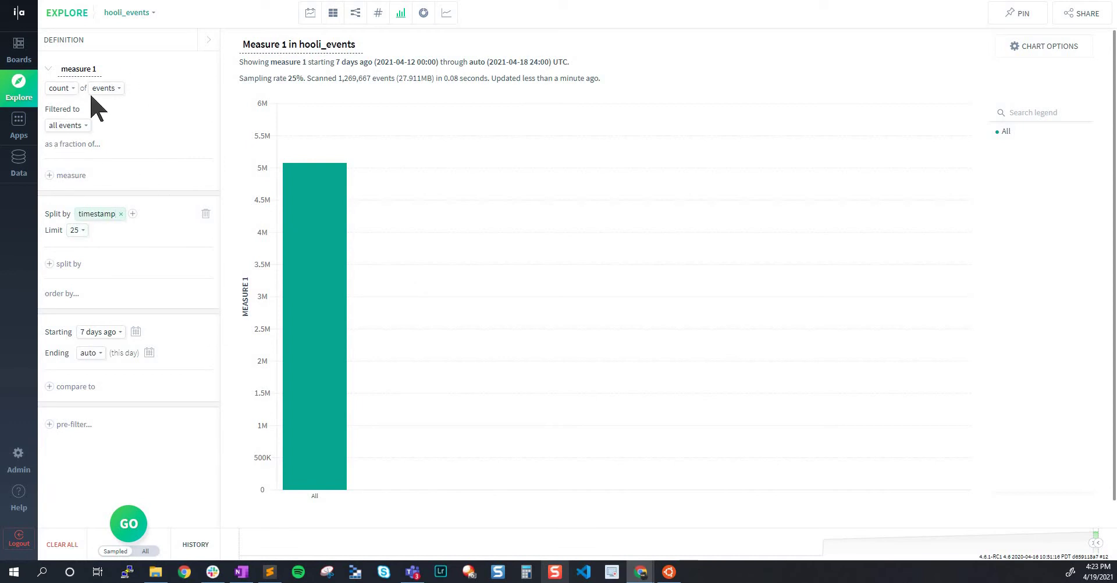
left_click(104, 214)
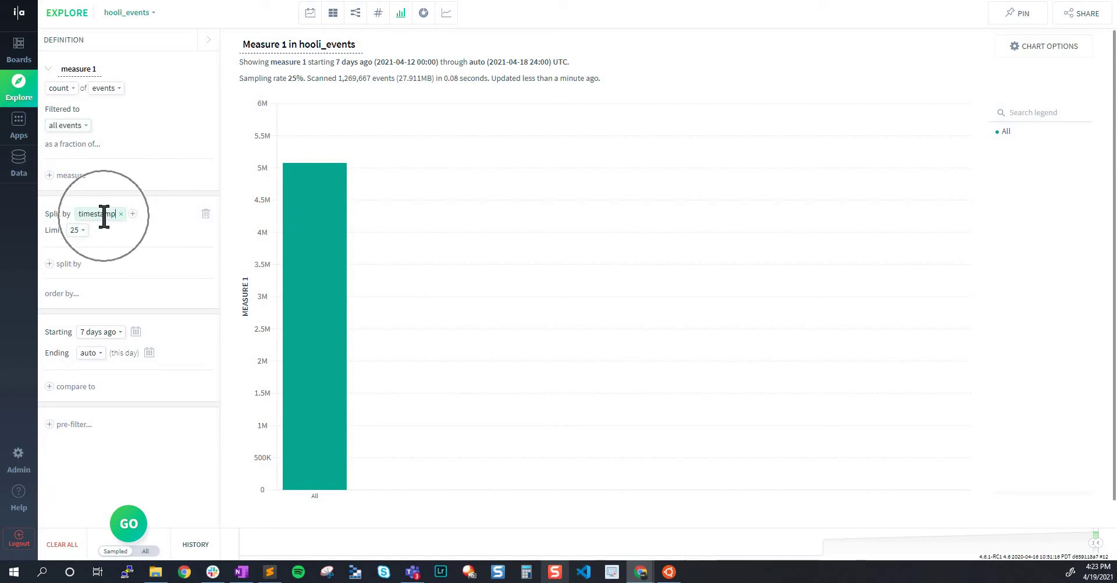
left_click(129, 524)
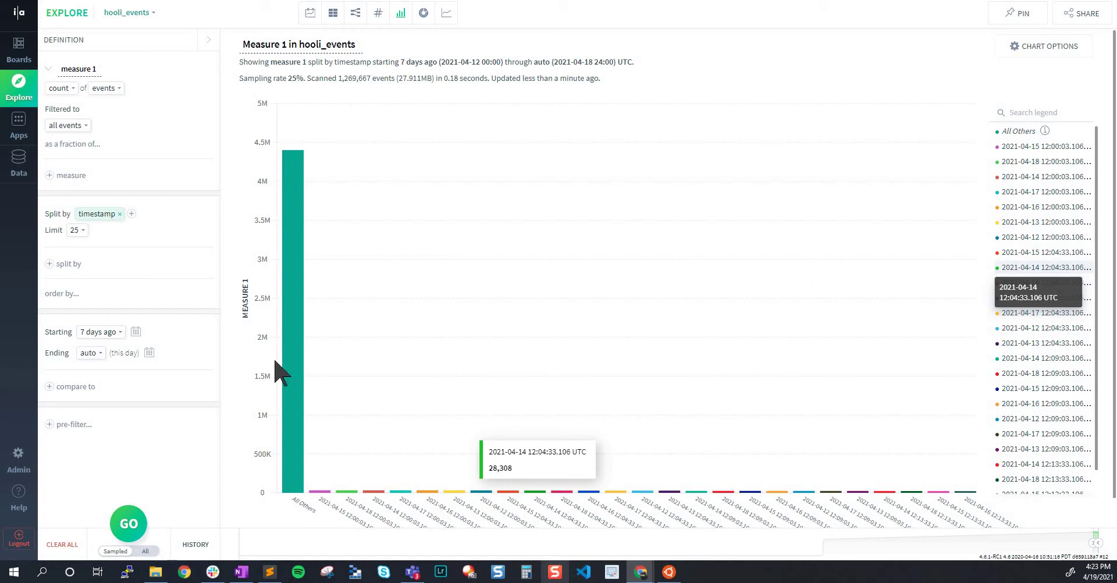
Replace the timestamp split with a calculation using the DAY_OF_WEEK function
left_click(97, 214)
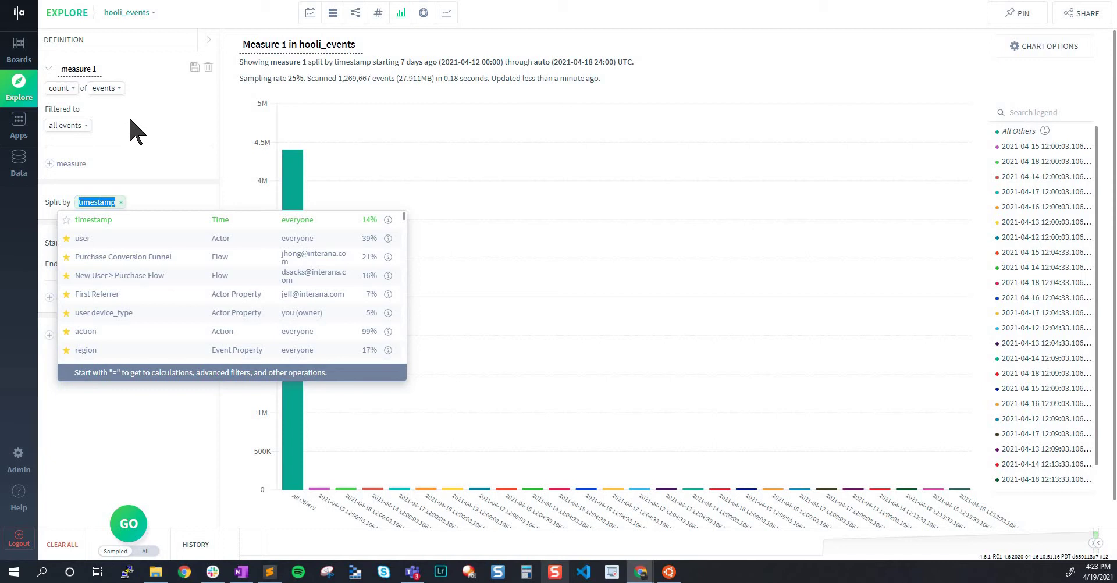
type("=")
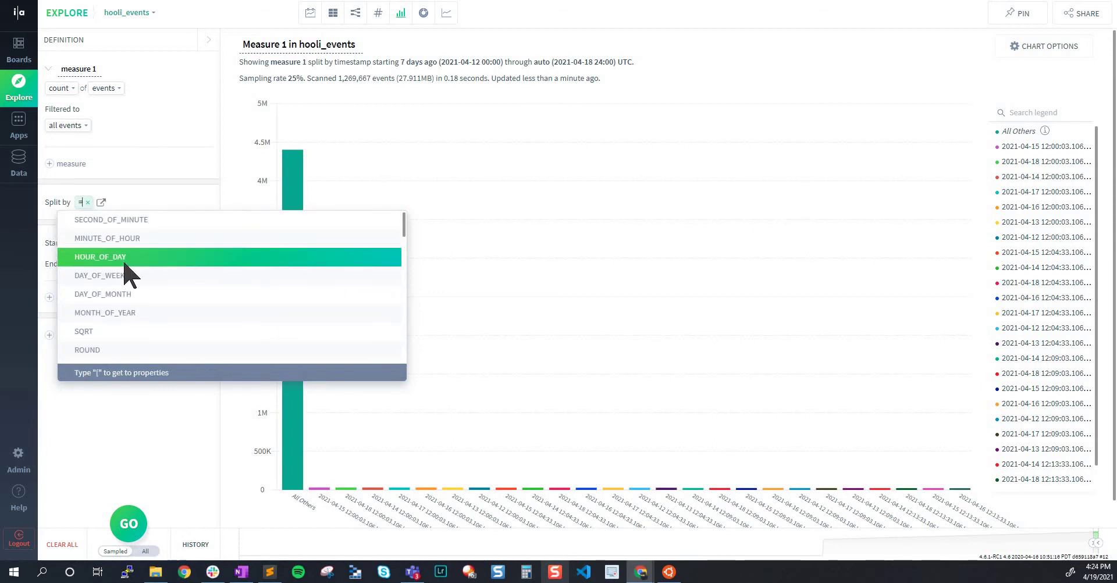
scroll(128, 274, "down", 5)
scroll(124, 264, "down", 10)
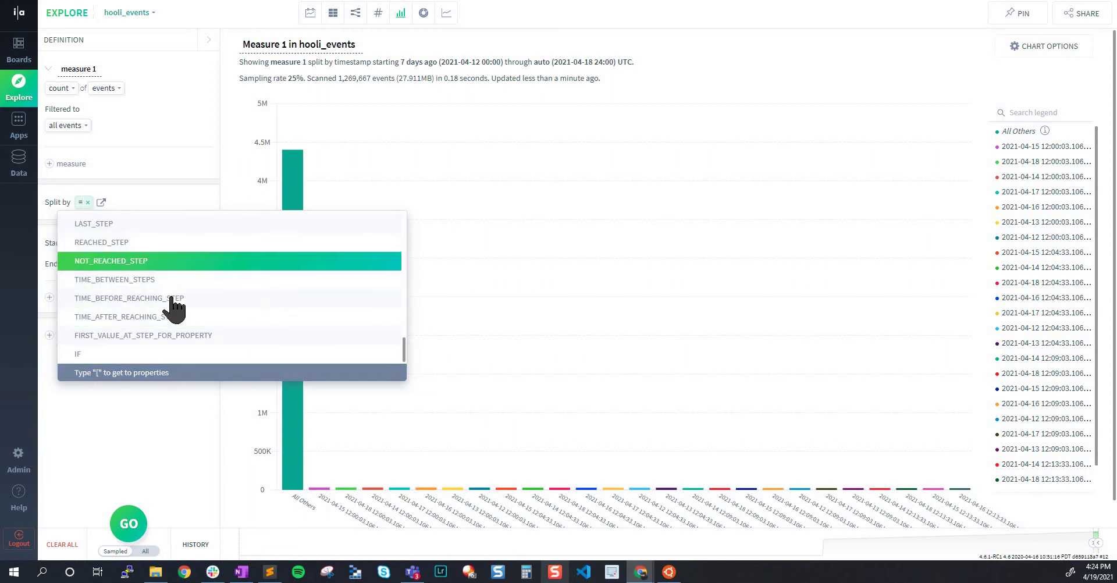
scroll(144, 318, "up", 2)
scroll(145, 320, "up", 3)
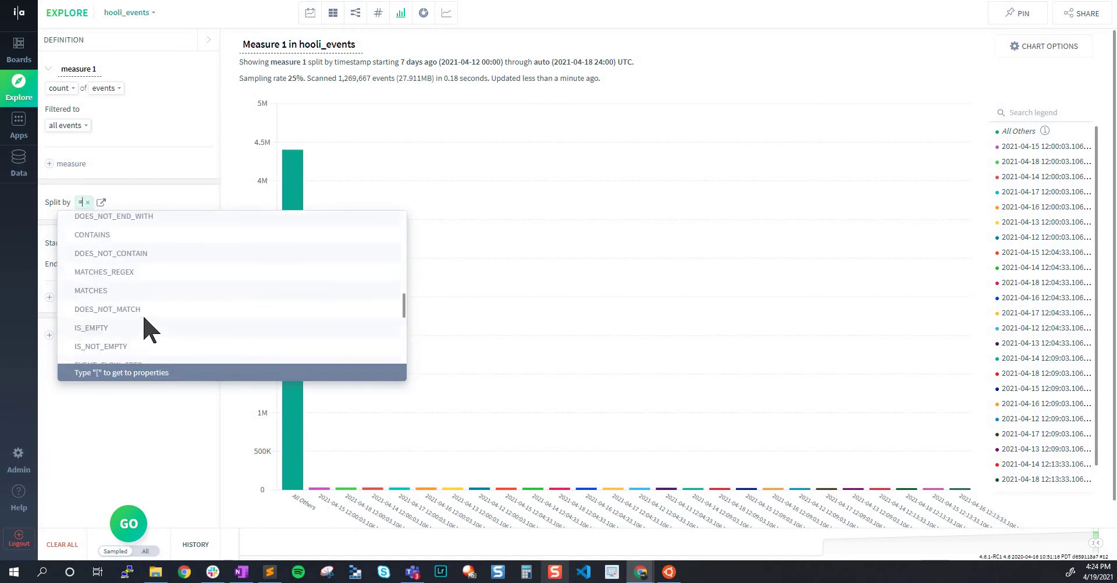
scroll(166, 337, "up", 3)
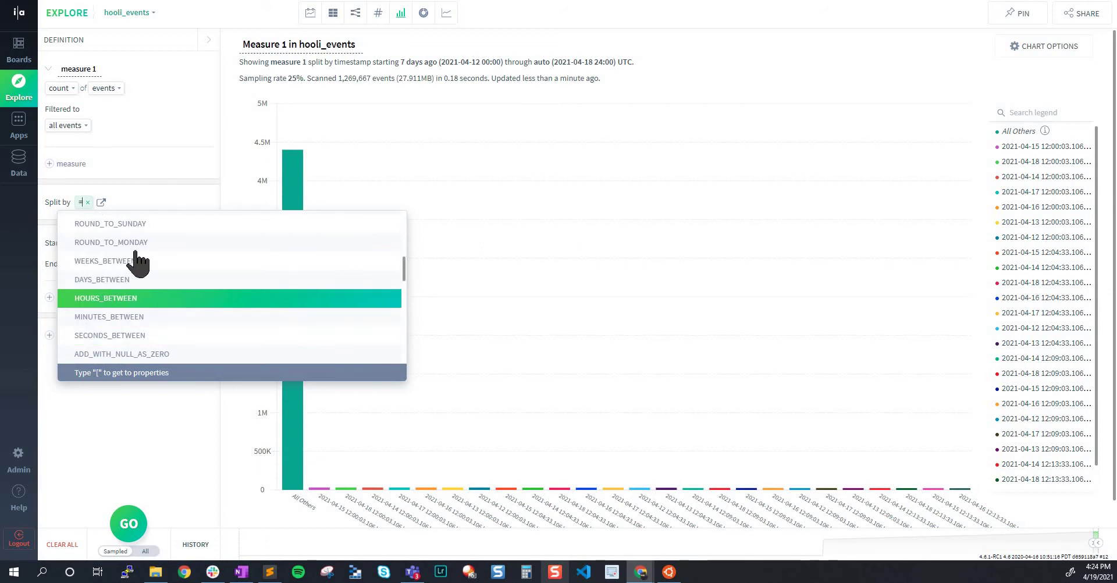
scroll(169, 314, "up", 3)
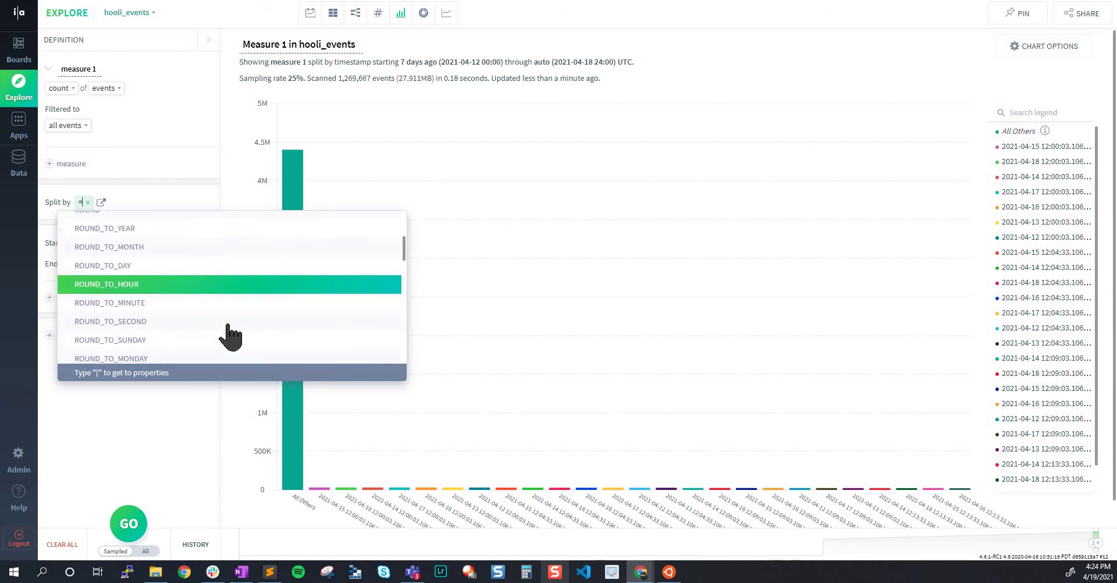
scroll(167, 262, "up", 3)
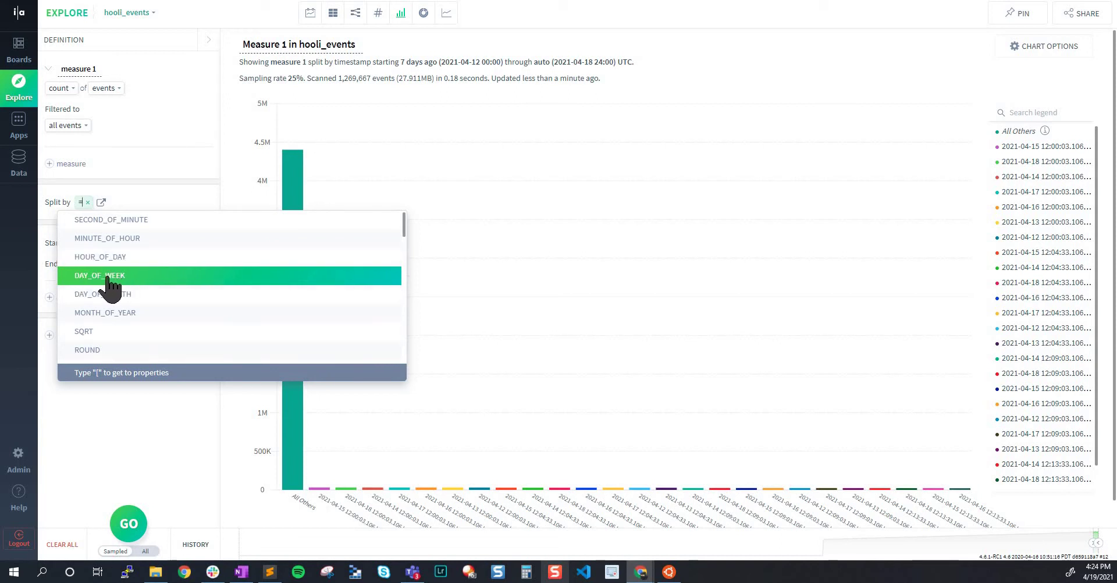
left_click(131, 277)
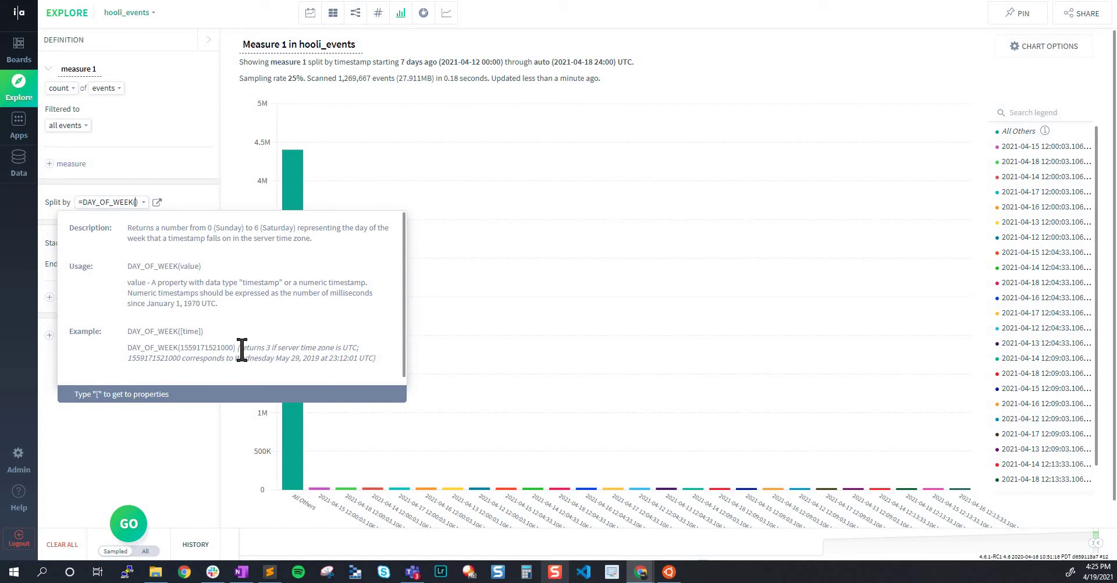
type("[")
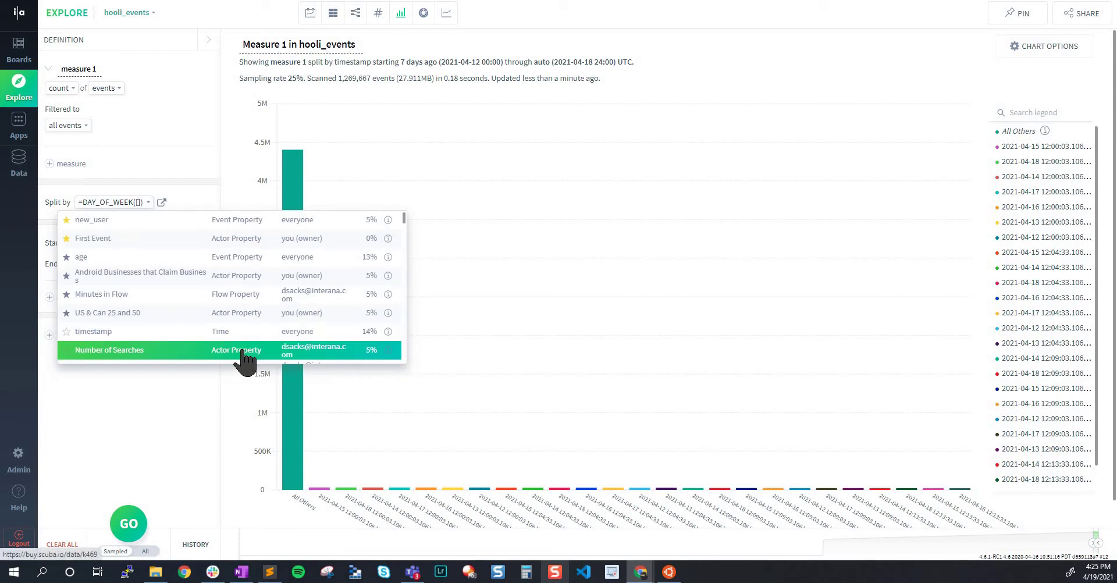
key("BackSpace")
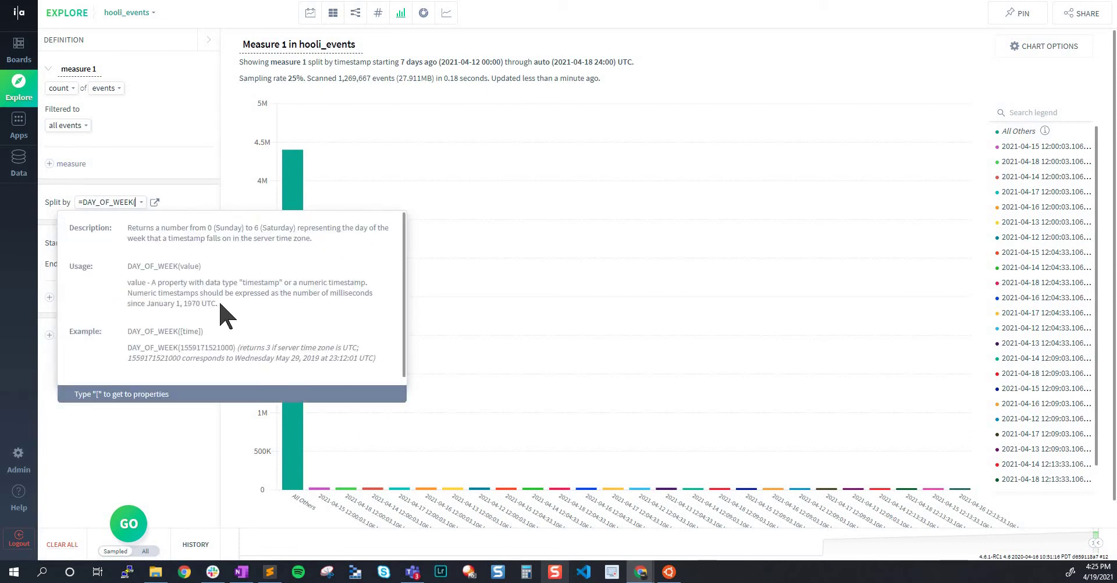
type(")")
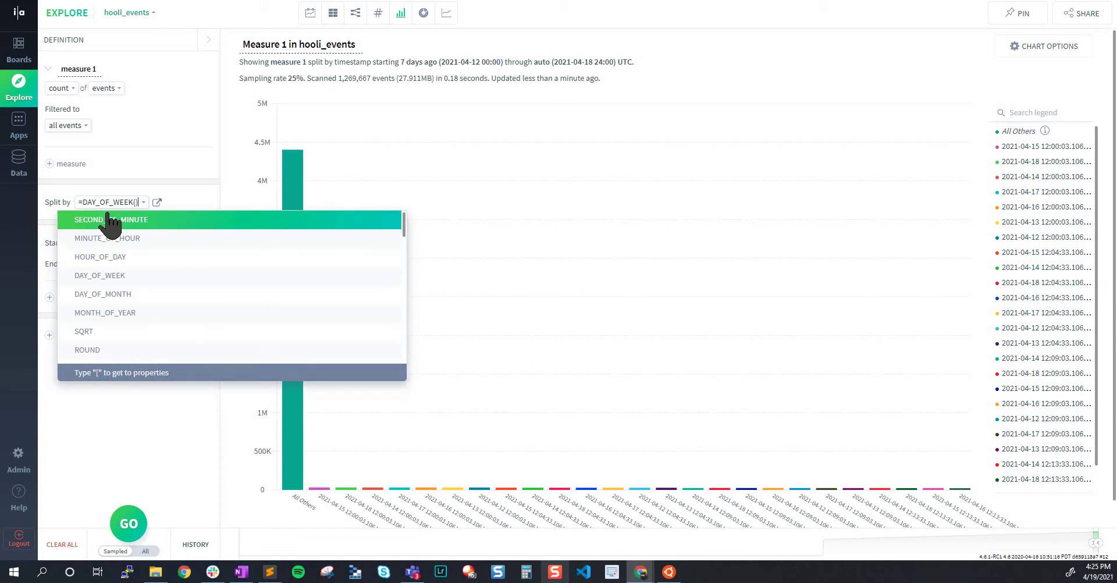
key("Left")
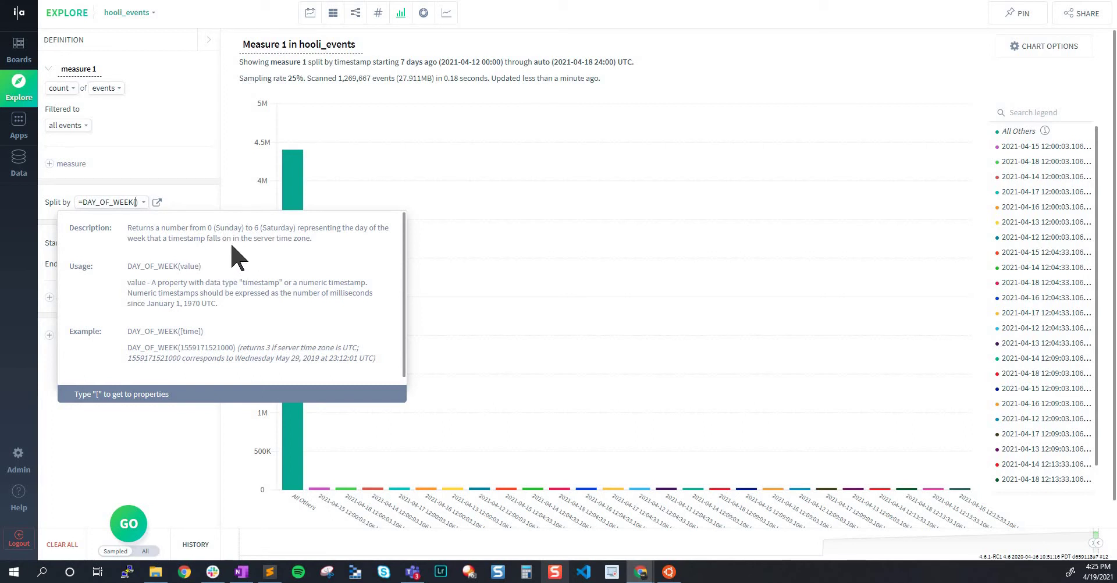
Use the timestamp property as the DAY_OF_WEEK argument in the split and run the query
type("[")
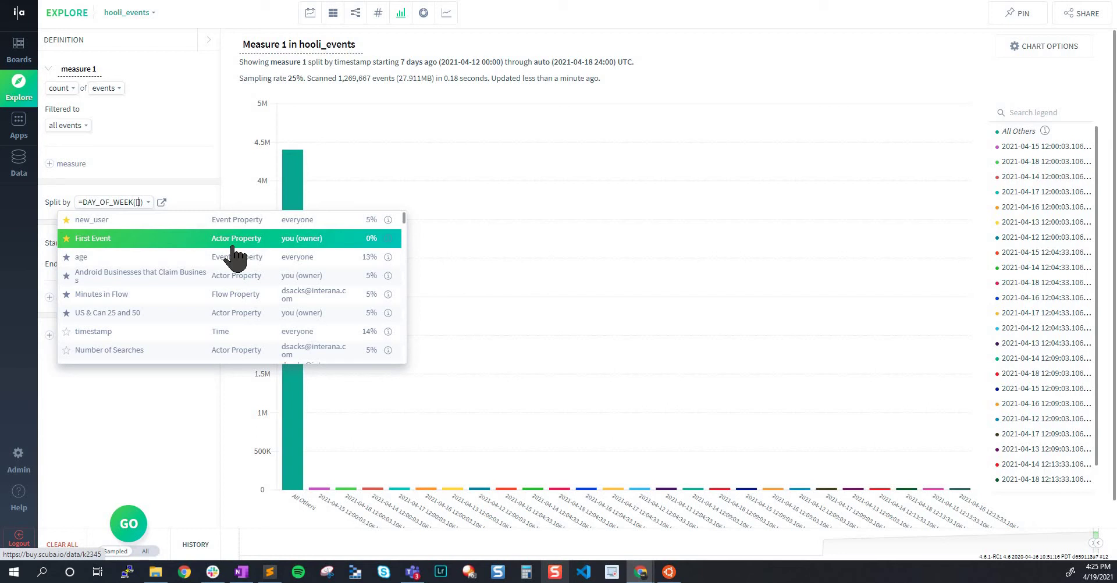
left_click(136, 330)
left_click(137, 438)
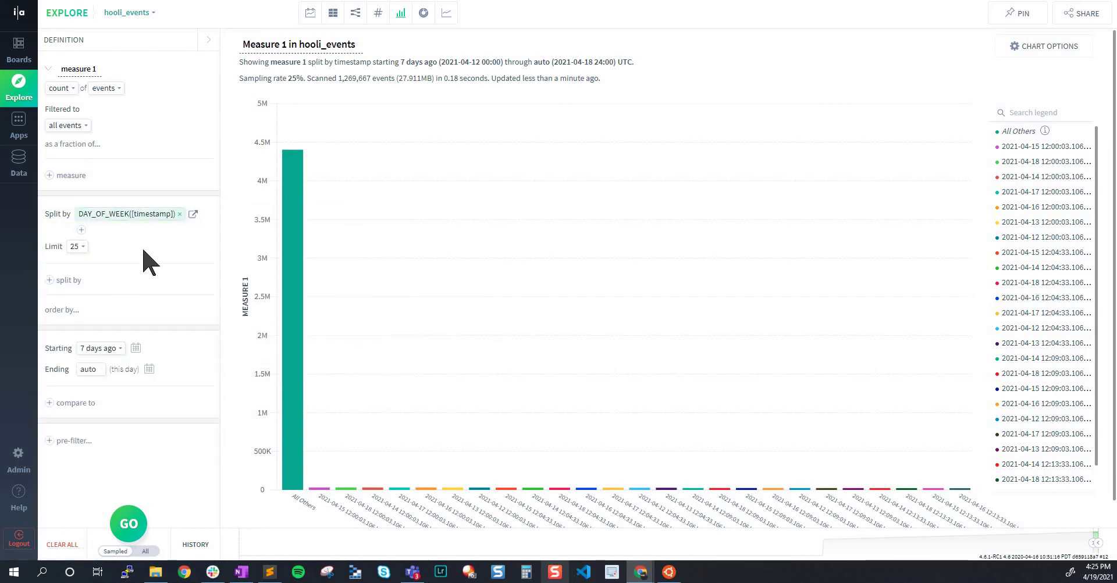
left_click(131, 525)
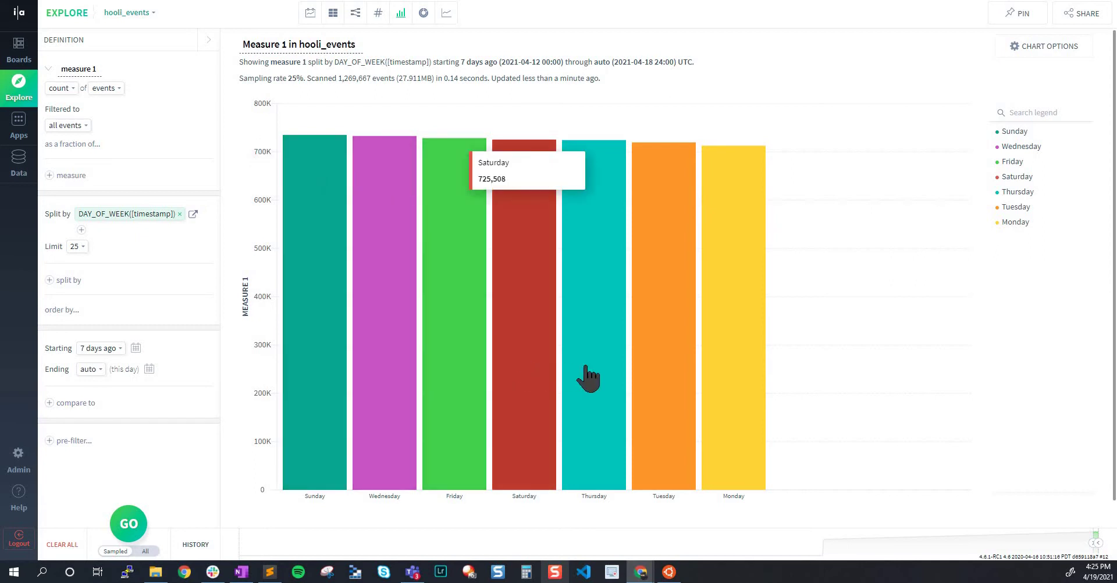
Set the query's start to 14 days ago, rerun it, and inspect the Sunday bar's count
left_click(84, 348)
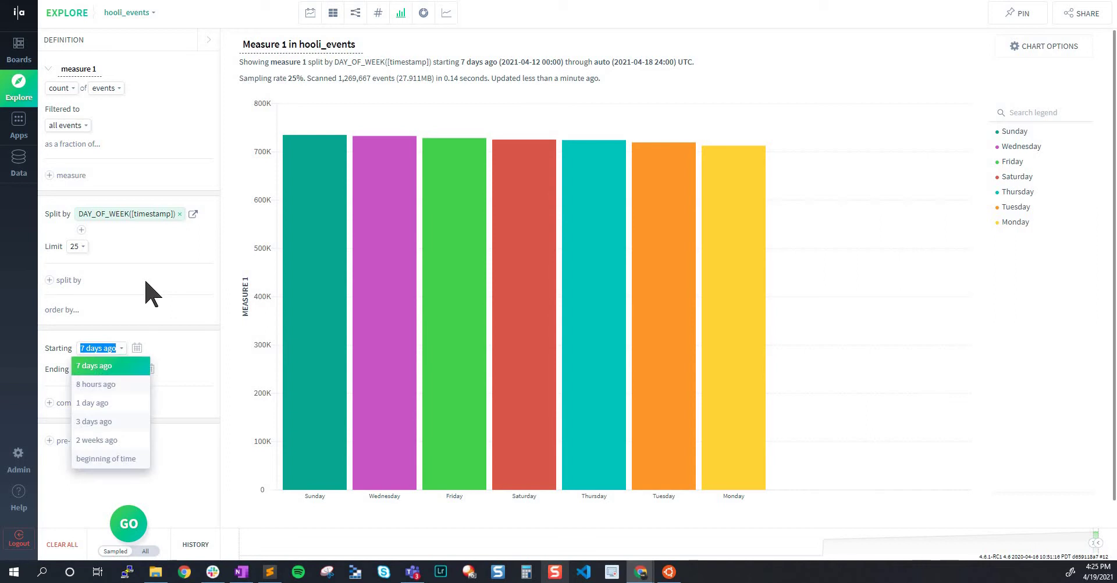
type("14")
left_click(142, 366)
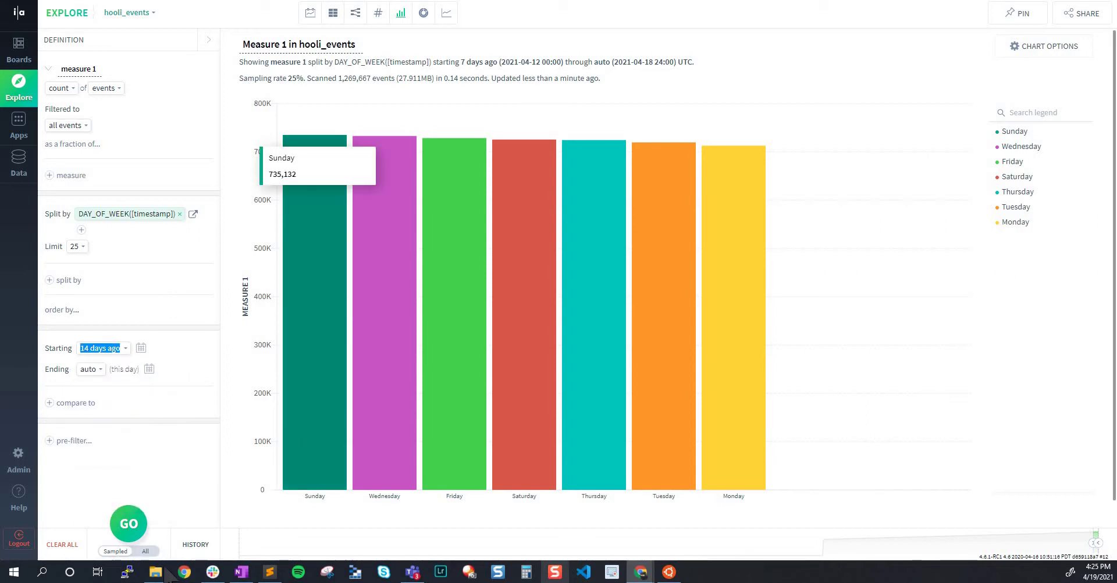
mouse_move(155, 572)
left_click(63, 486)
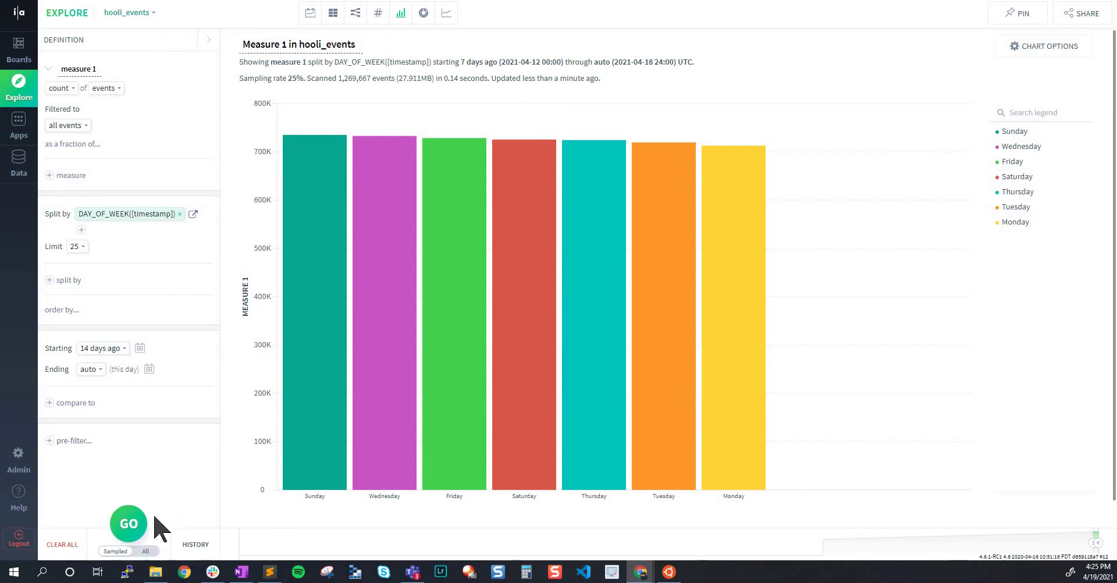
left_click(125, 525)
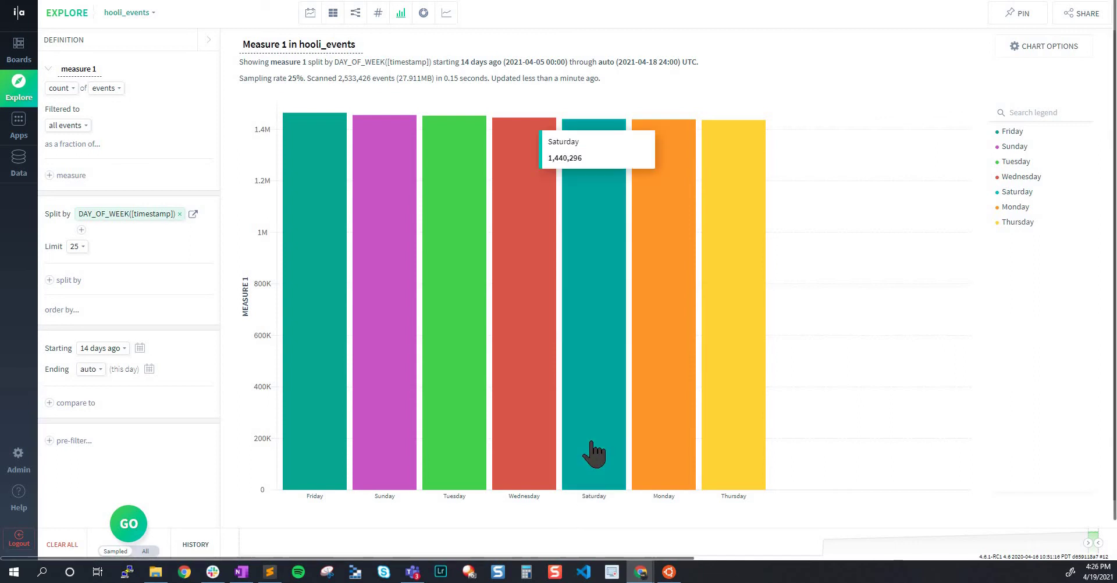
mouse_move(391, 414)
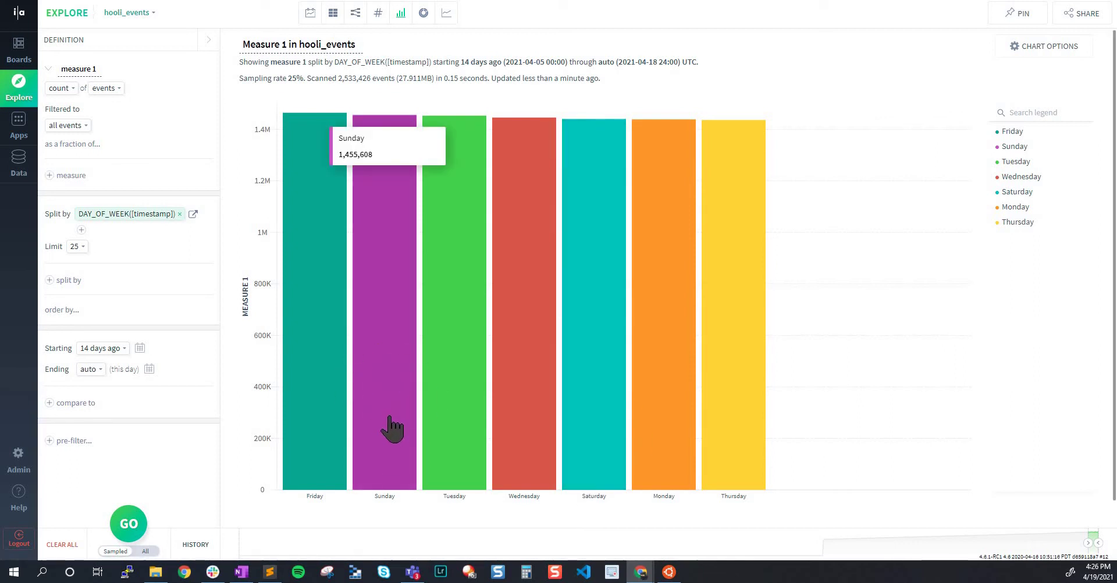
Start a calculated filter on measure 1 using the DOES_NOT_MATCH function
left_click(67, 126)
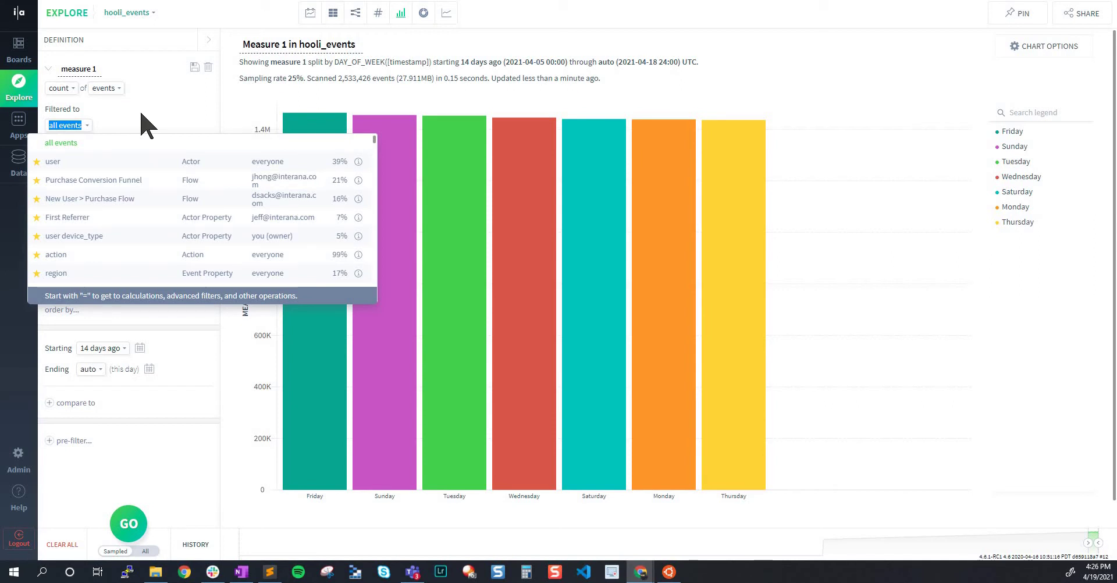
type("=")
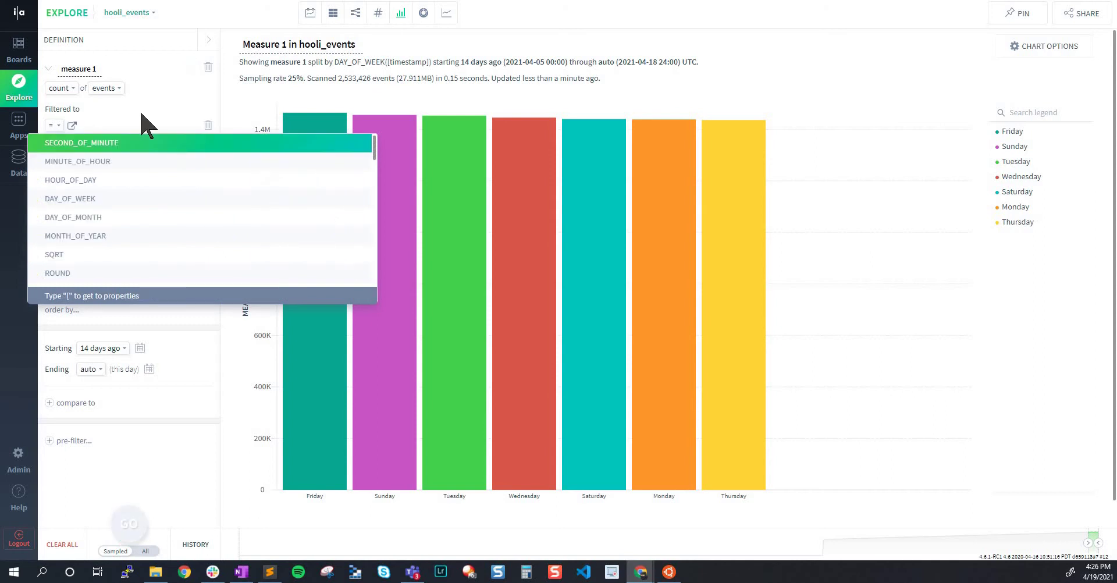
type("de")
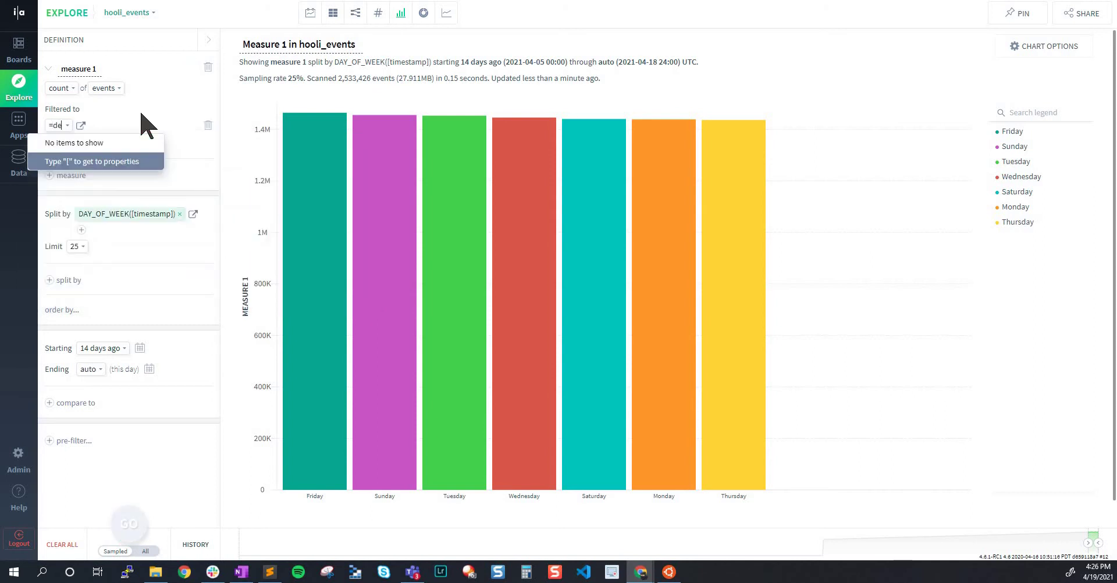
key("BackSpace")
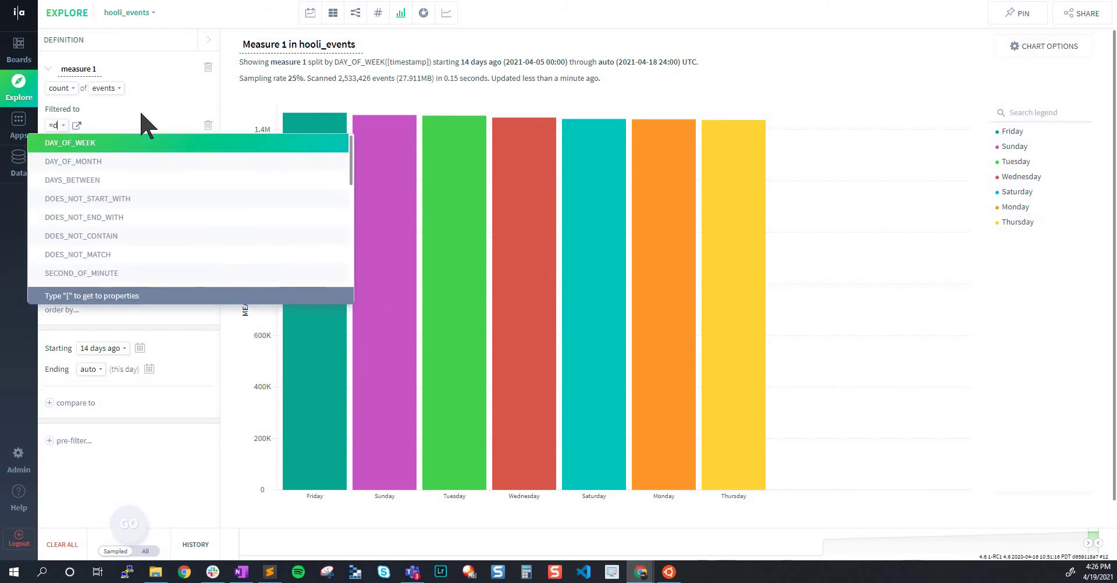
type("od")
key("BackSpace")
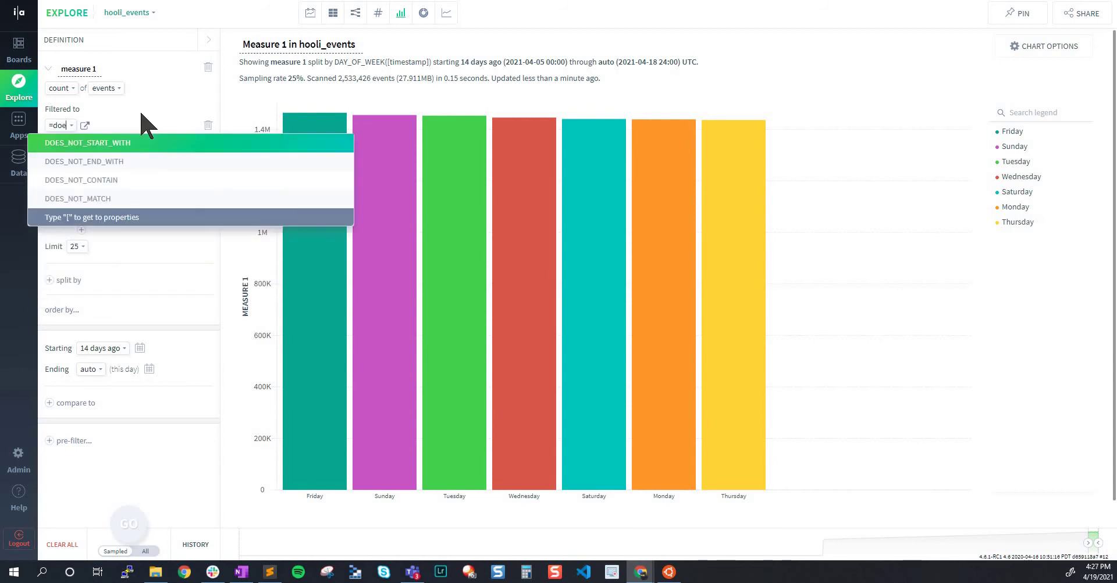
left_click(108, 196)
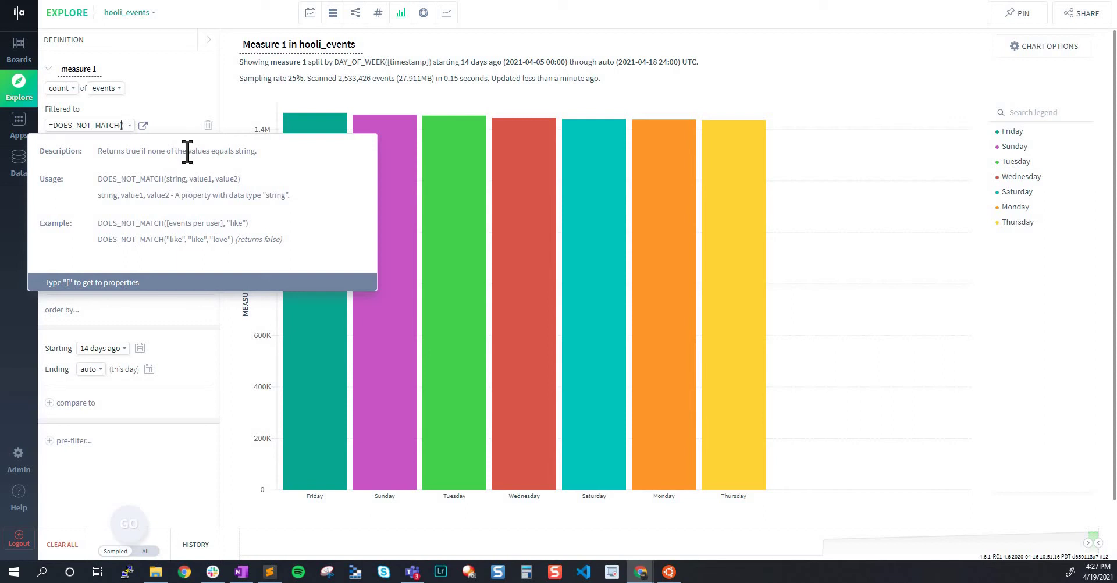
type("[tim")
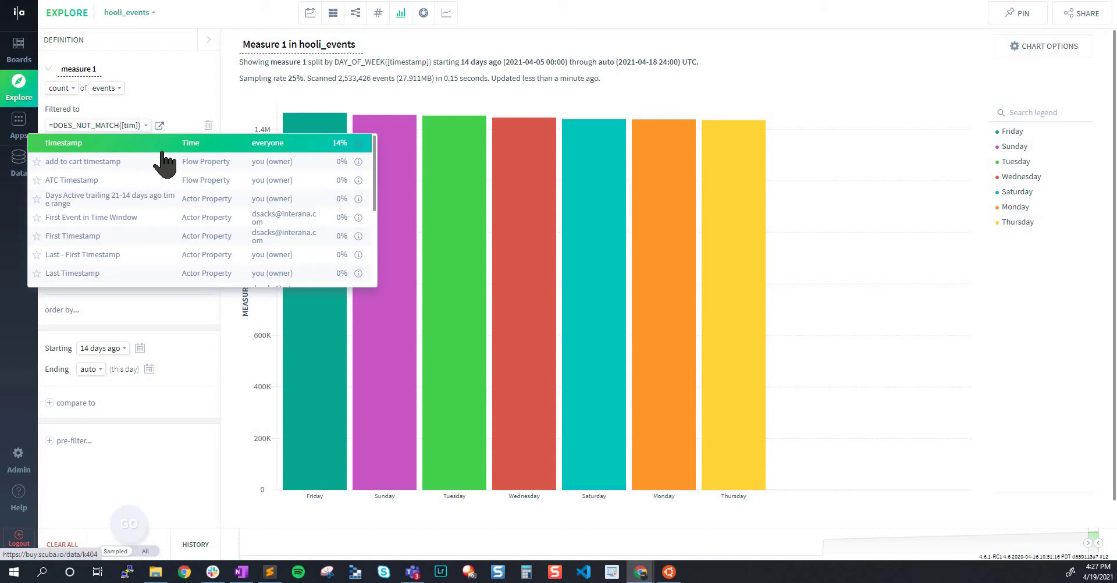
key("BackSpace")
key("BackSpace")
key("BackSpace")
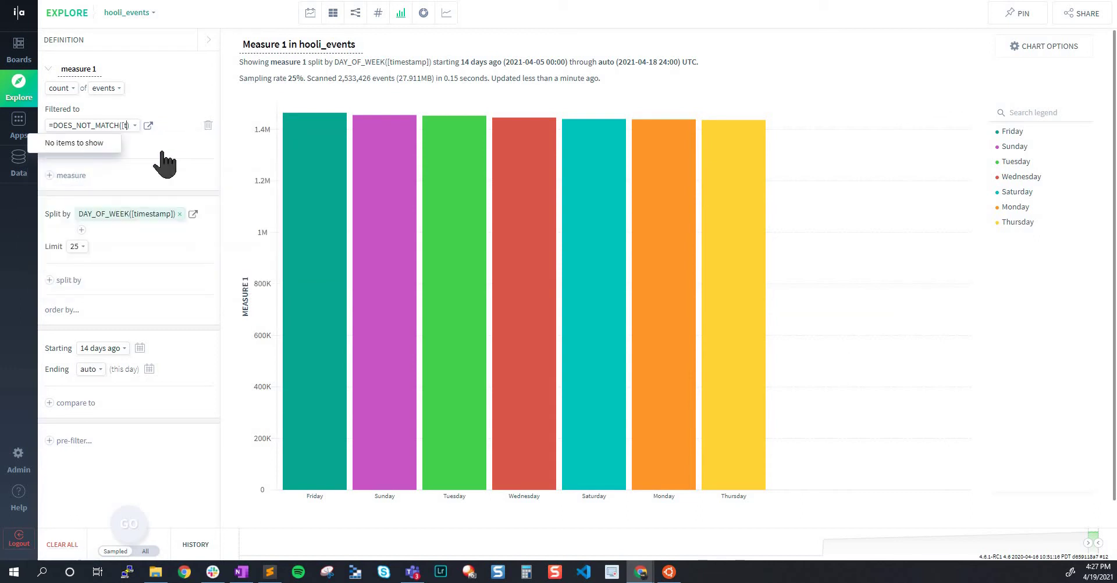
key("BackSpace")
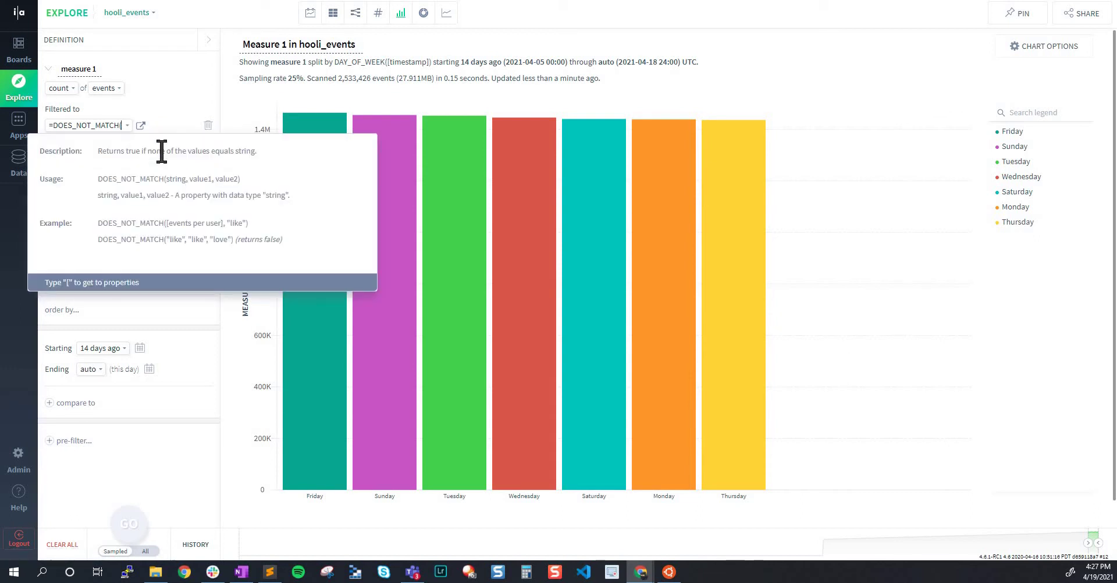
Nest DAY_OF_WEEK([timestamp]) as the first argument of the DOES_NOT_MATCH filter
type("d")
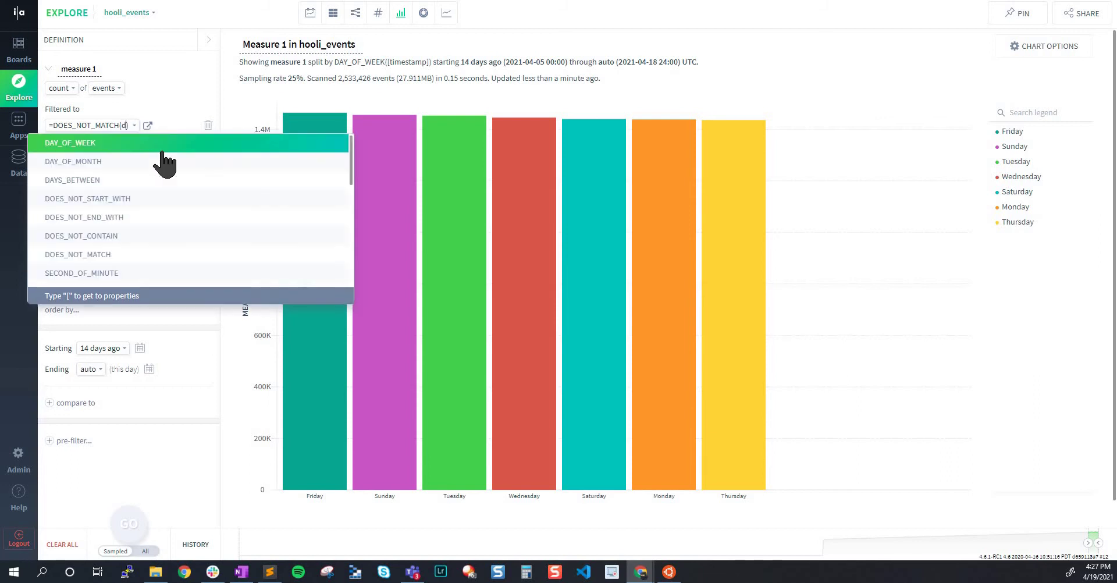
type("a")
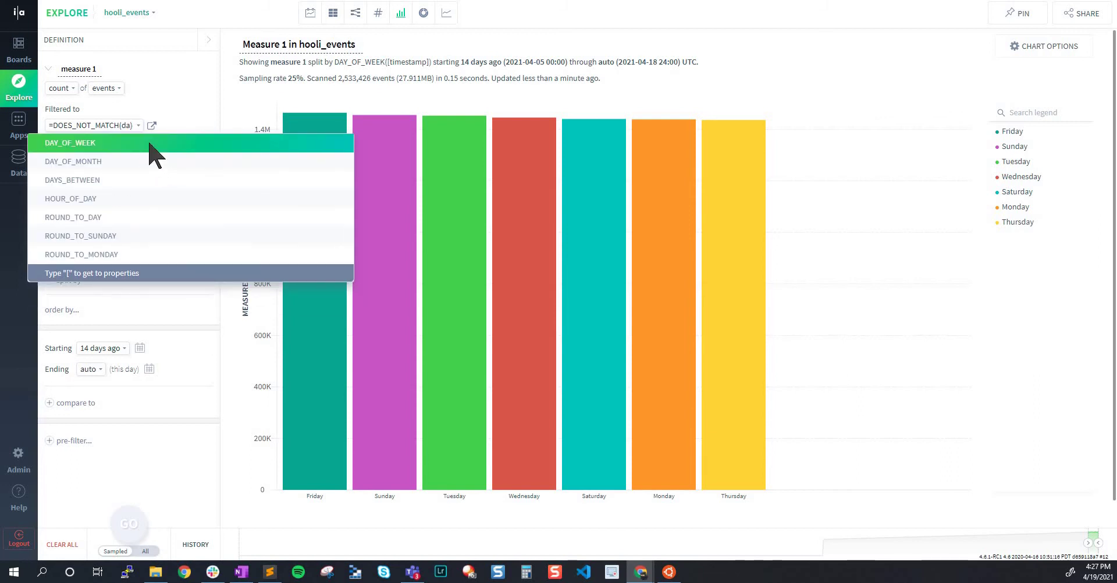
left_click(156, 148)
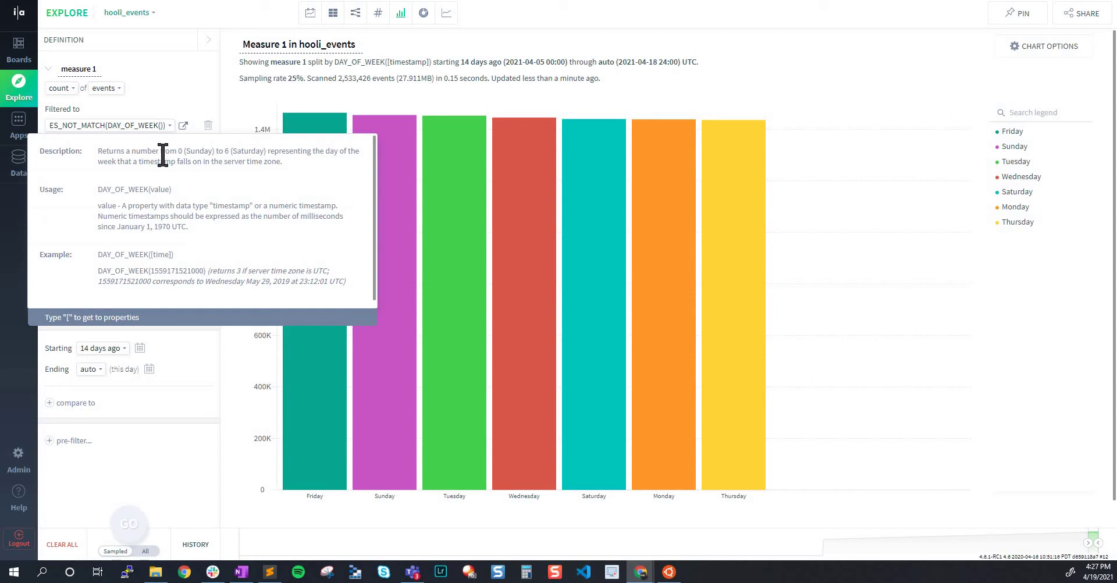
type("[")
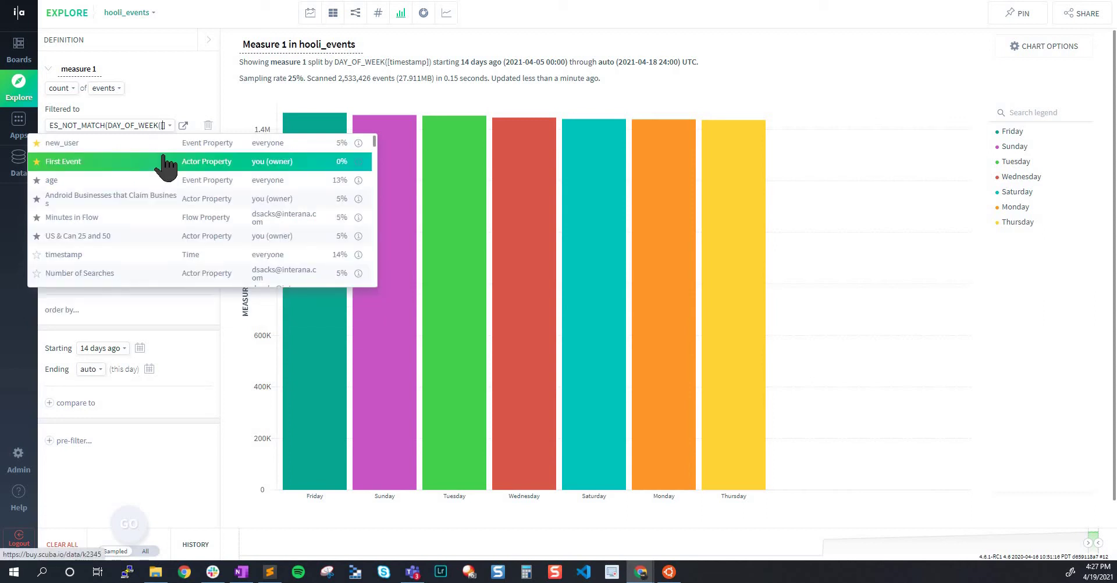
type("tim")
left_click(125, 145)
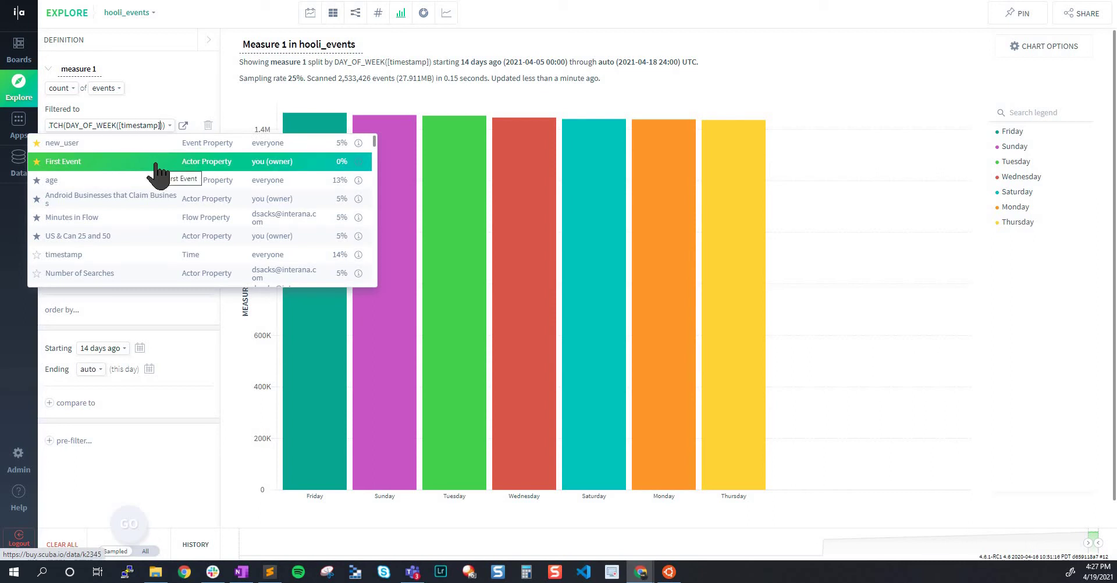
key("Right")
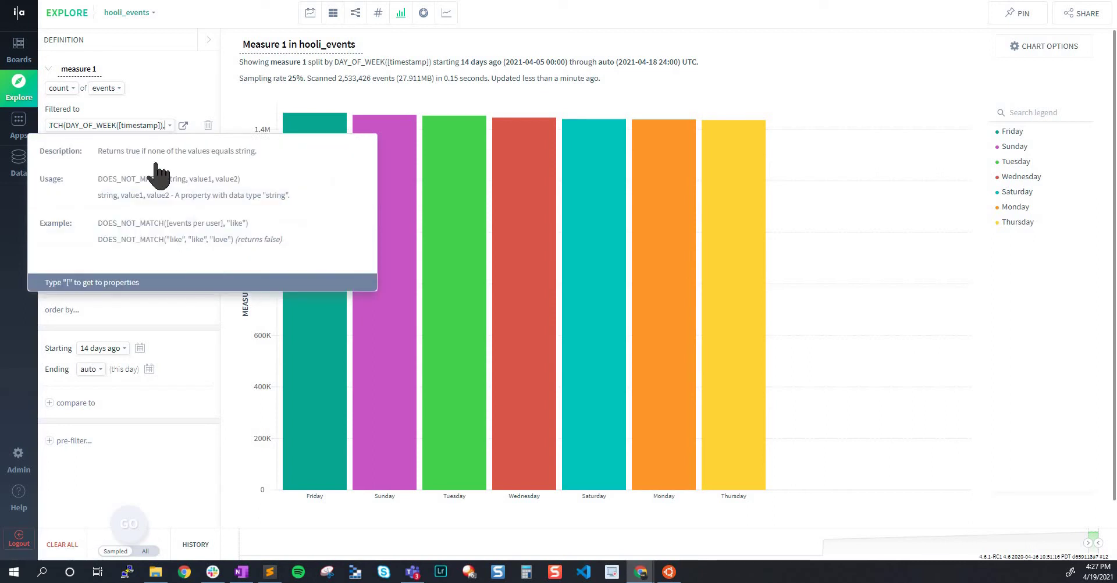
Complete the DOES_NOT_MATCH filter with "Sunday" as the value to exclude
type("\"")
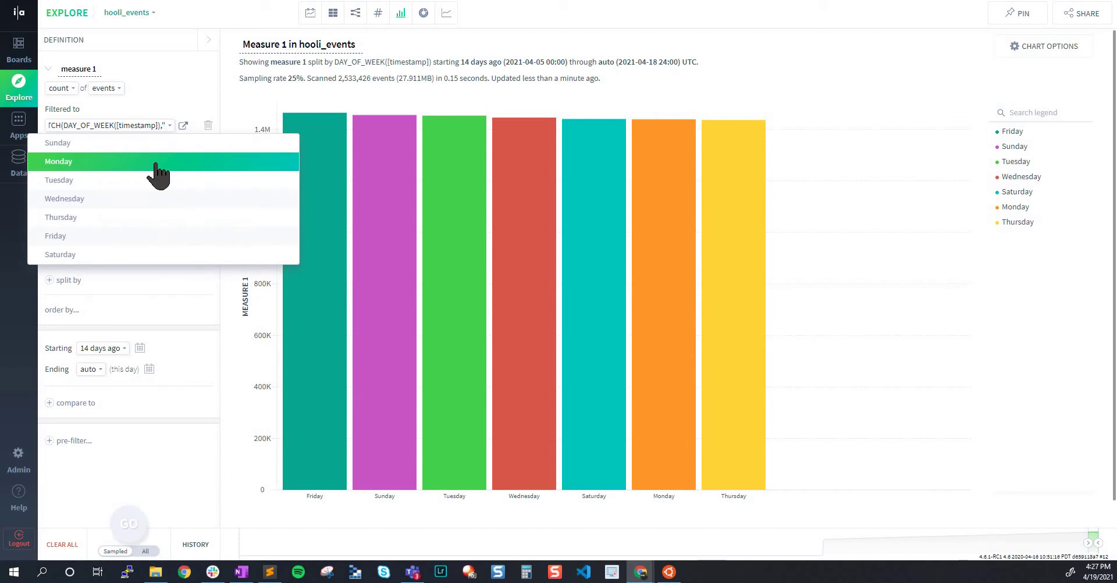
left_click(114, 144)
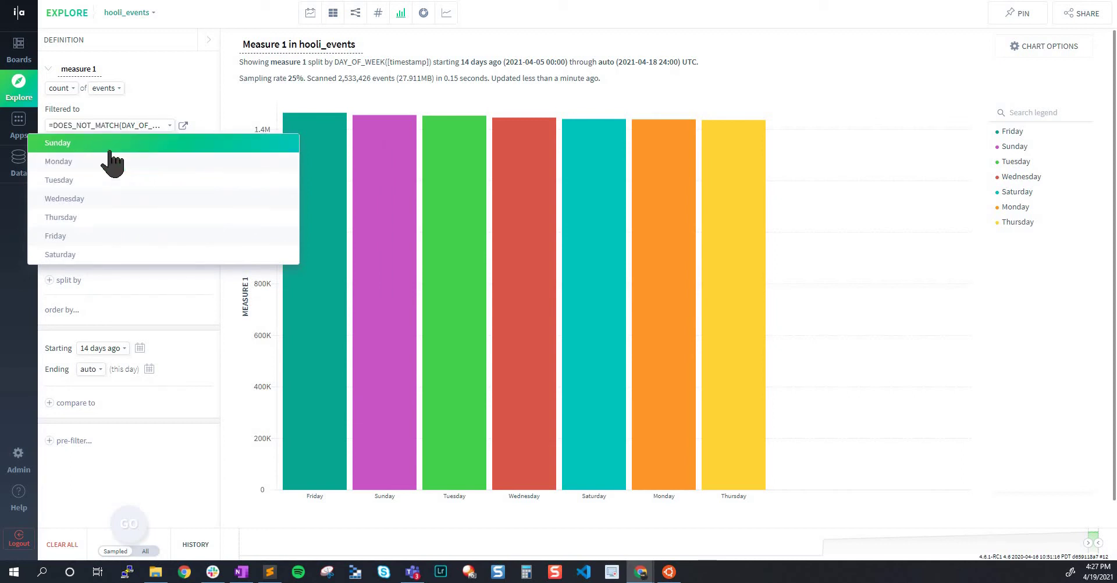
left_click(182, 484)
Review the full filter formula in the expanded editor and rerun the query with the Sunday exclusion
left_click(179, 125)
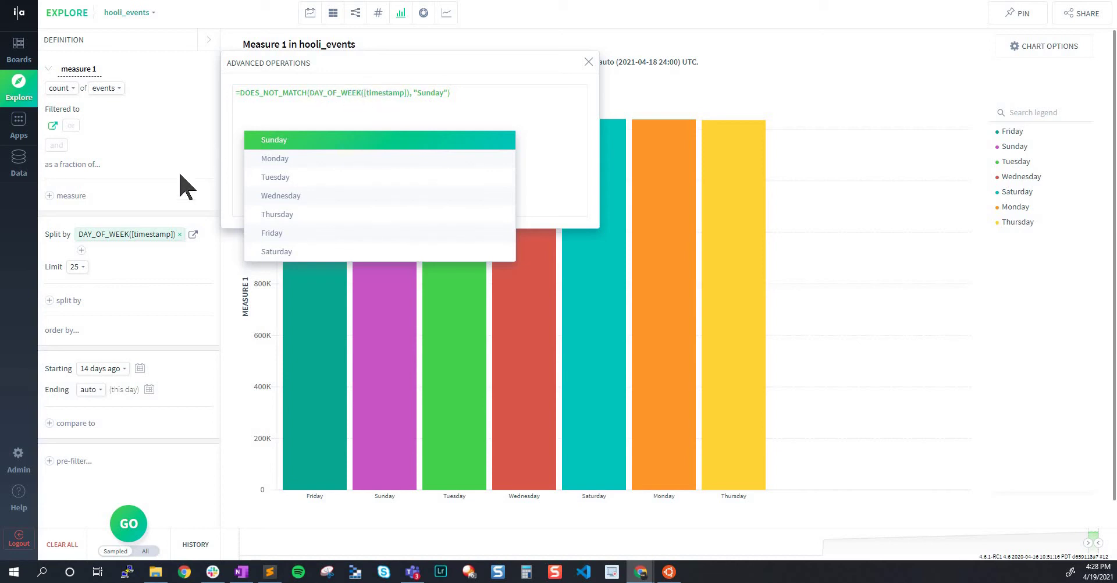
left_click(154, 467)
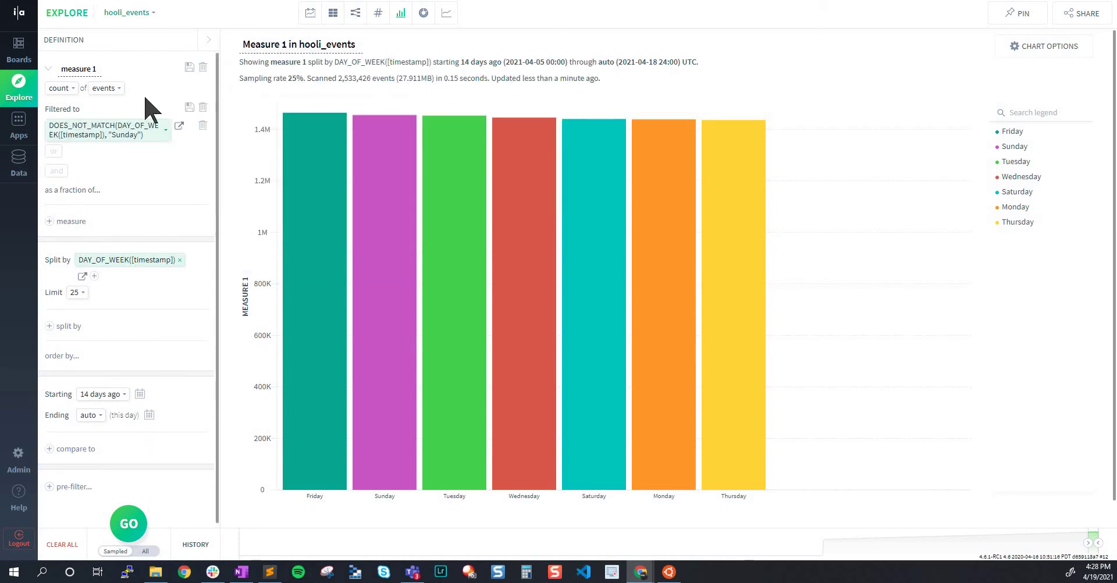
left_click(137, 522)
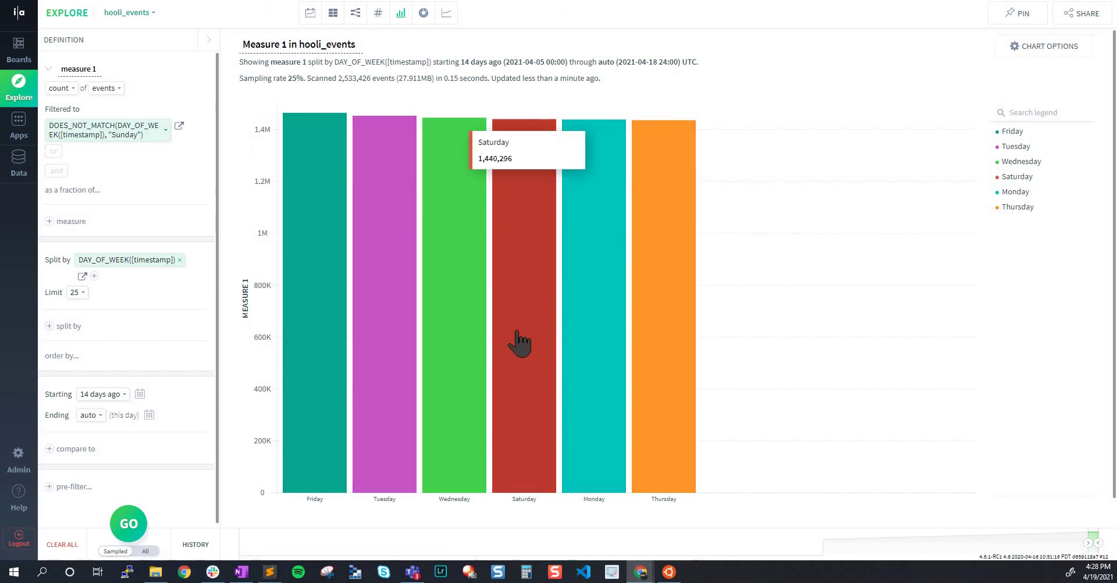
left_click(57, 171)
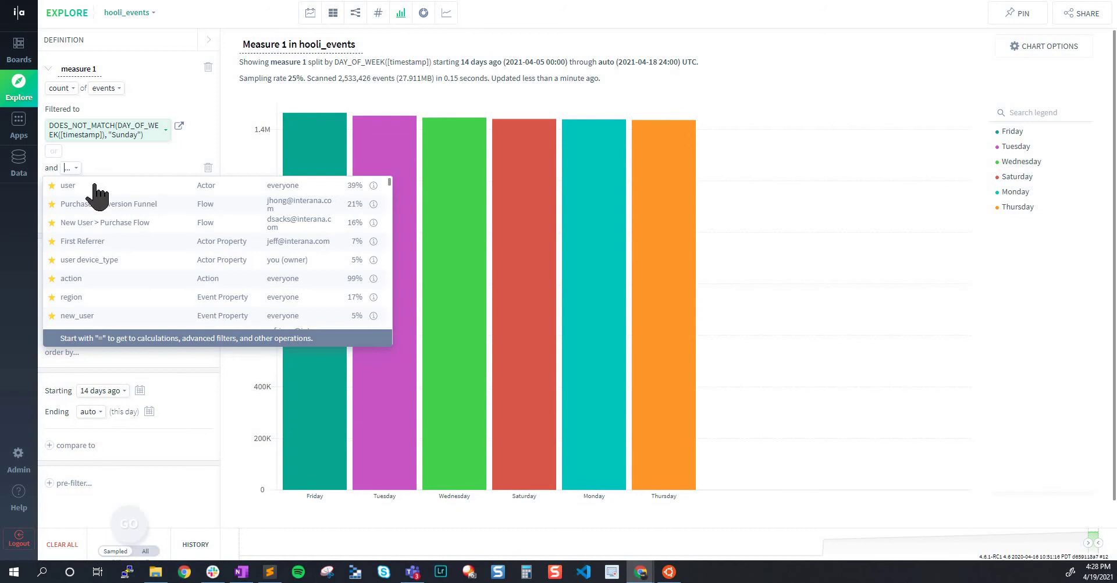
left_click(208, 168)
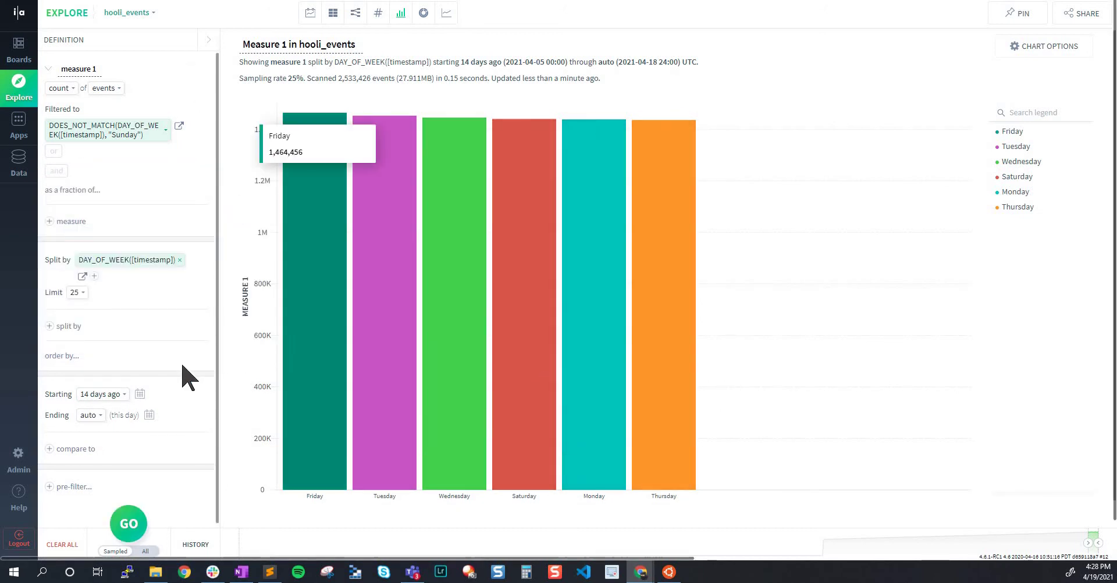
left_click(129, 523)
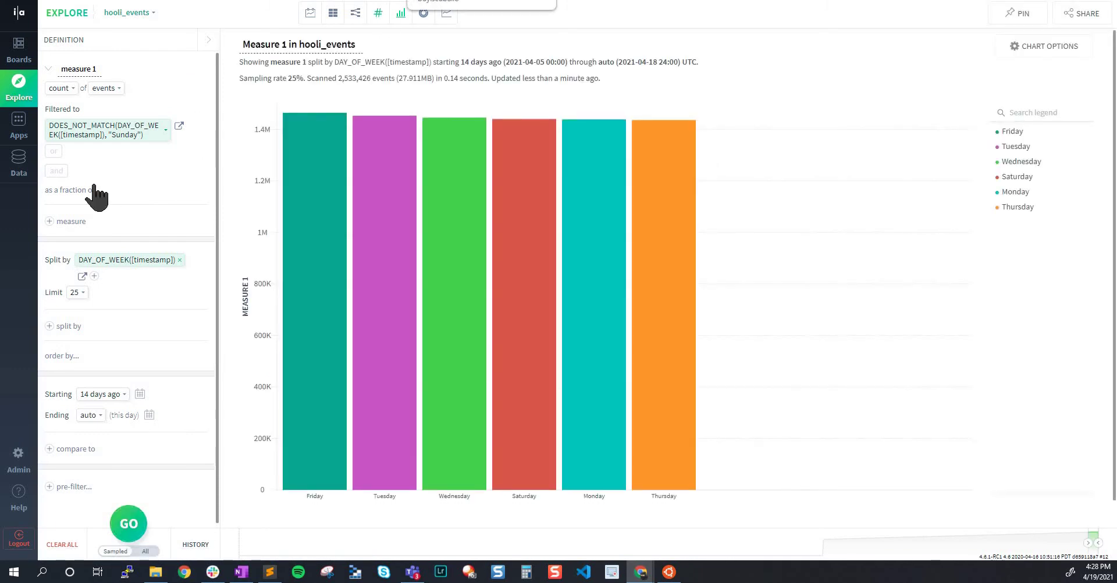
Try adding a second filter condition for events whose action matches add_to_cart
left_click(57, 170)
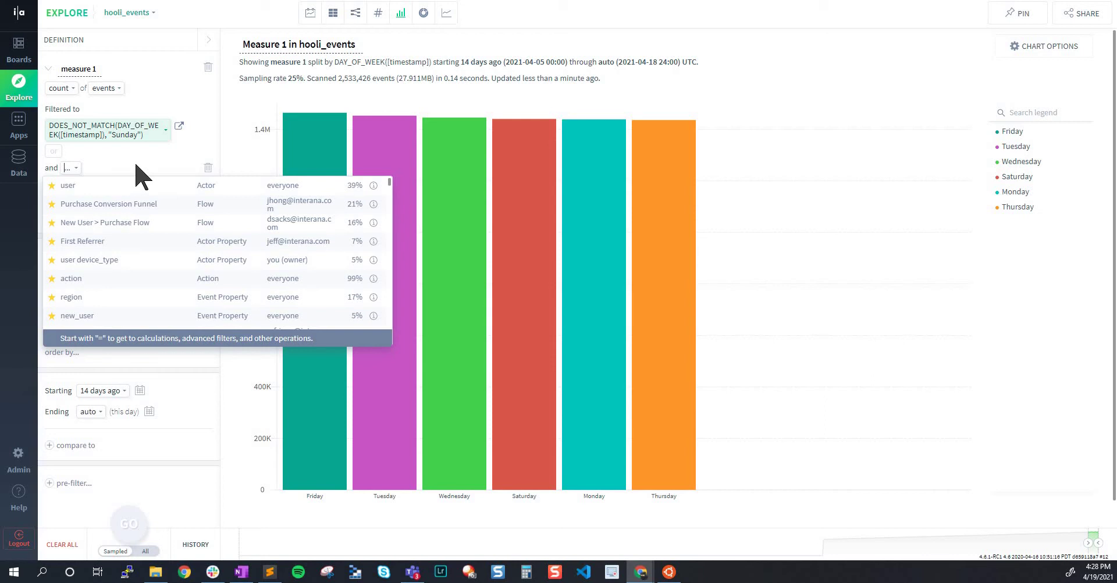
type("ac")
left_click(90, 188)
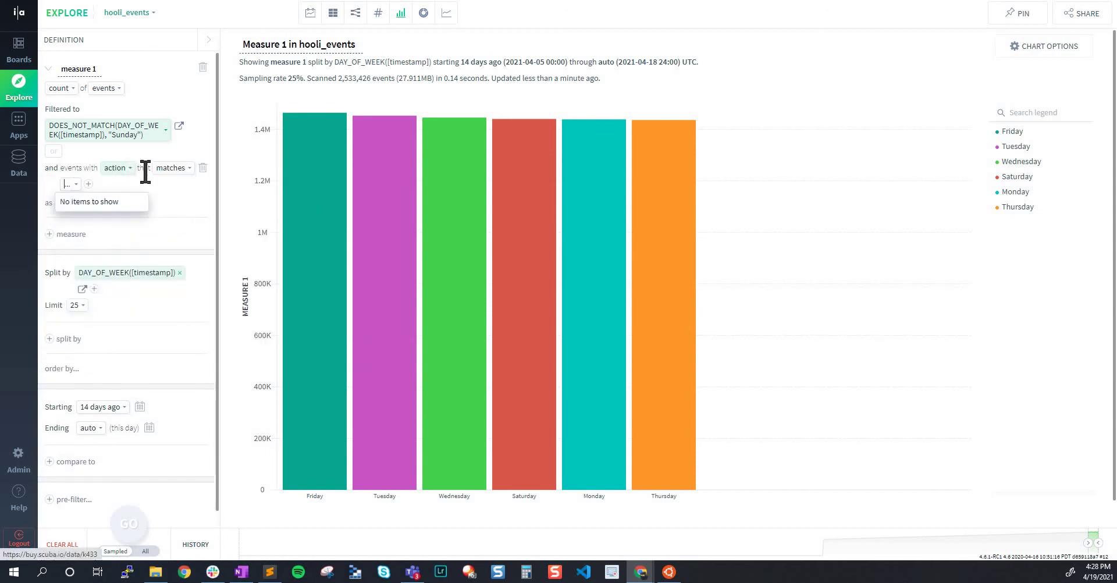
type("pu")
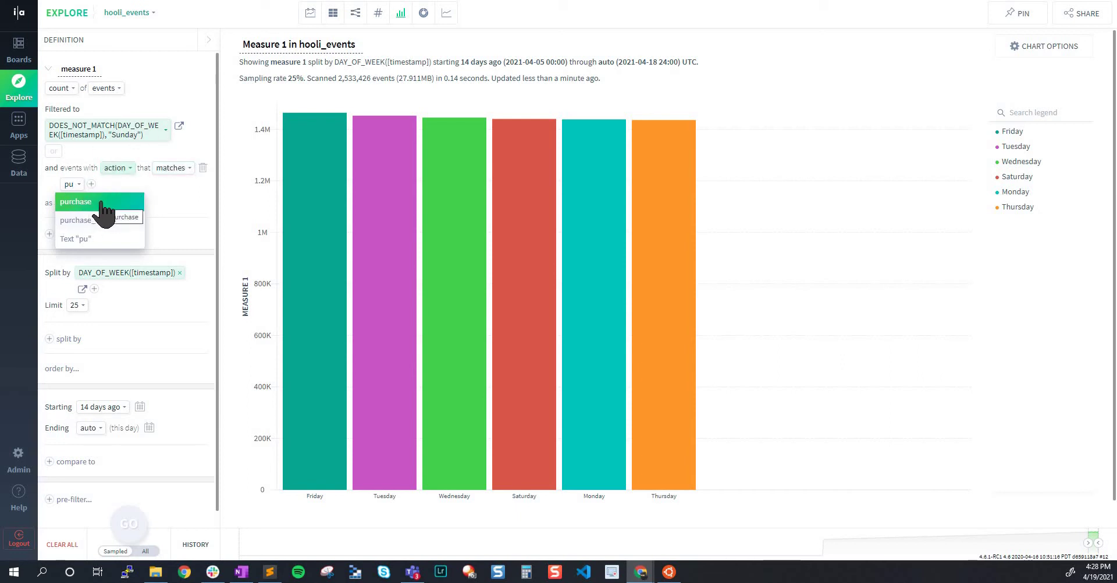
key("BackSpace")
key("BackSpace")
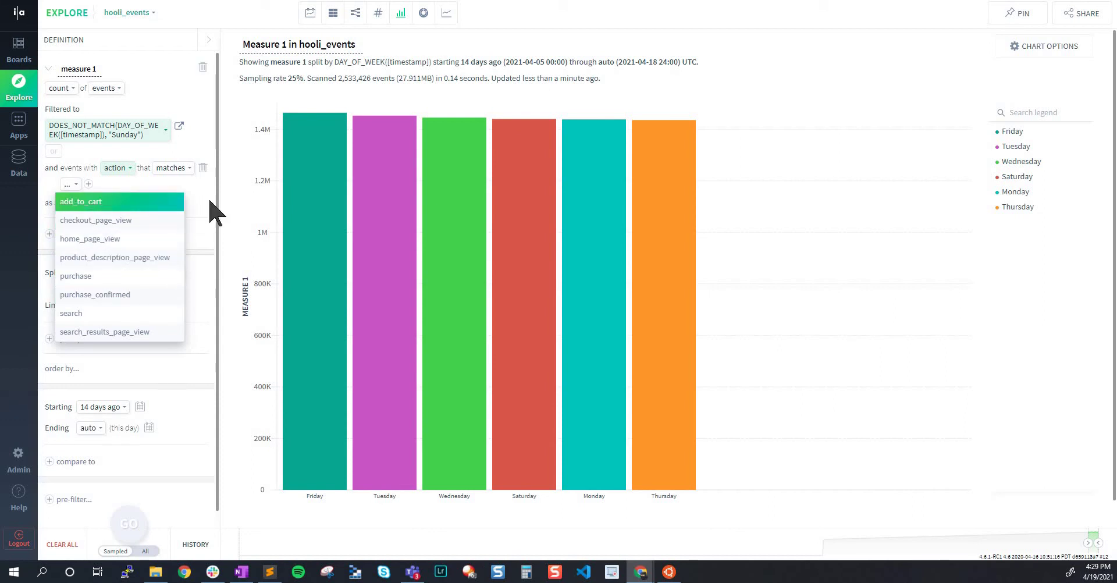
left_click(124, 201)
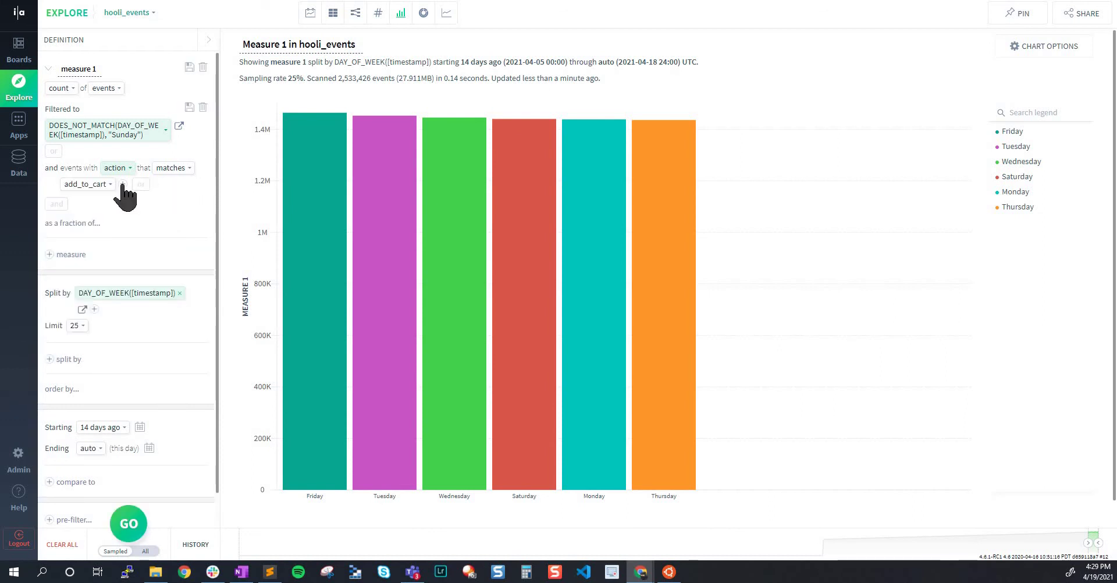
left_click(203, 168)
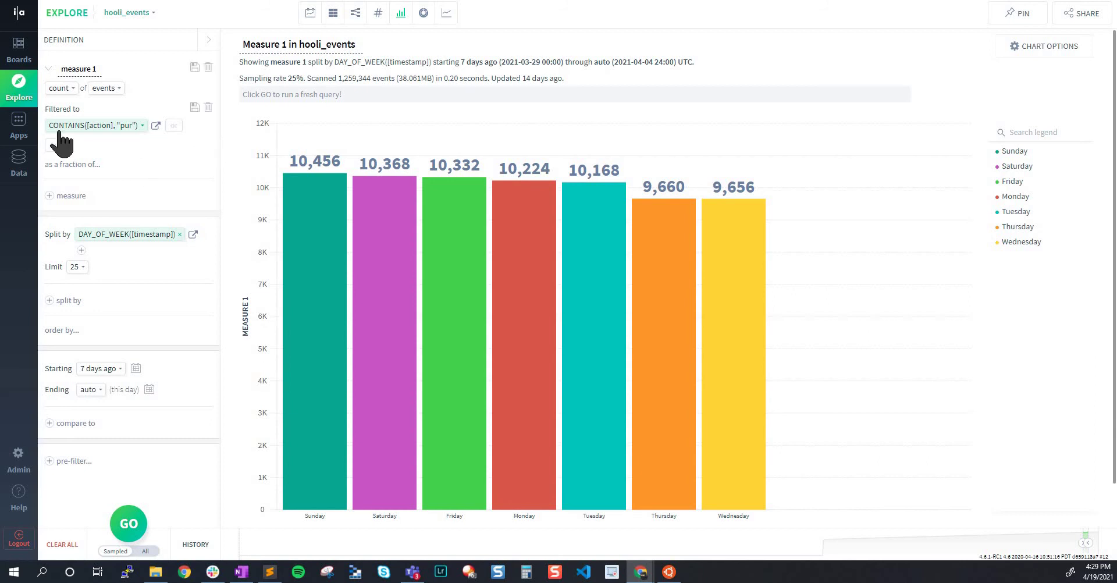
Examine the function, property and text arguments of the CONTAINS([action], "pur") filter in the expanded editor
left_click(93, 126)
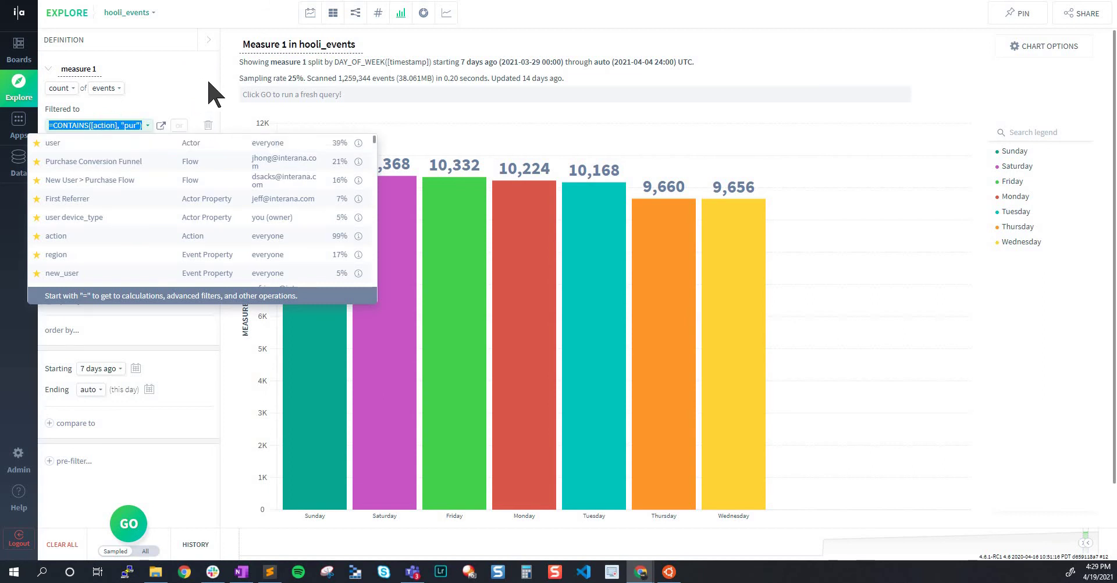
left_click(161, 125)
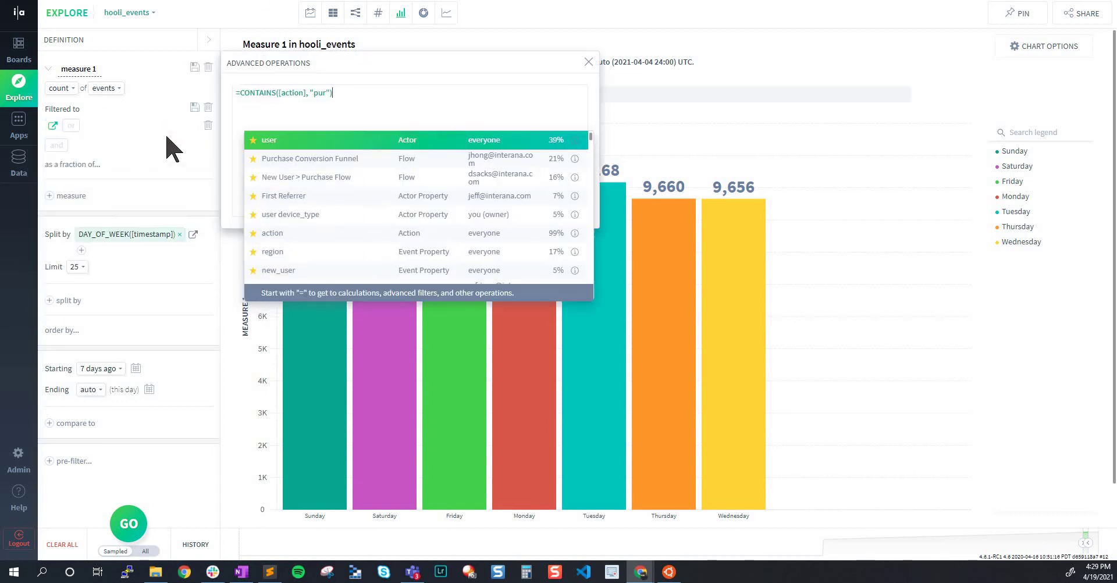
left_click(379, 91)
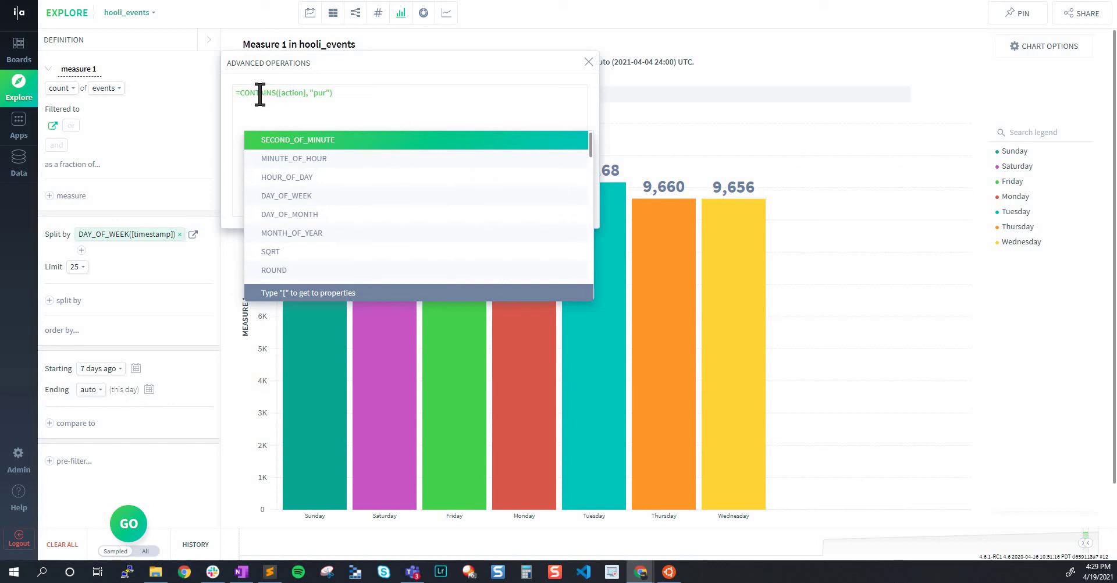
left_click(293, 92)
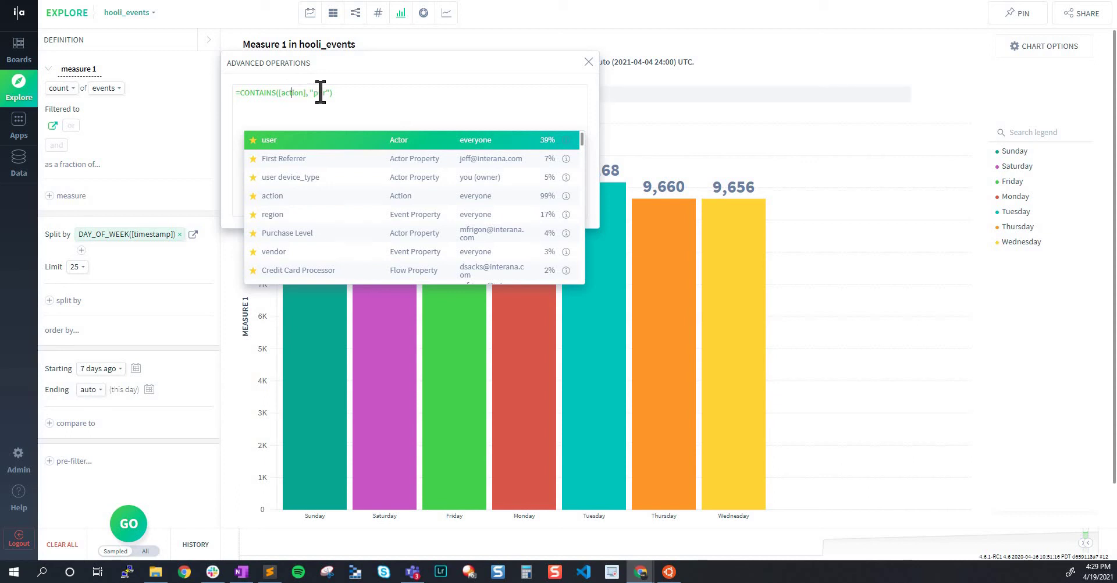
left_click(317, 95)
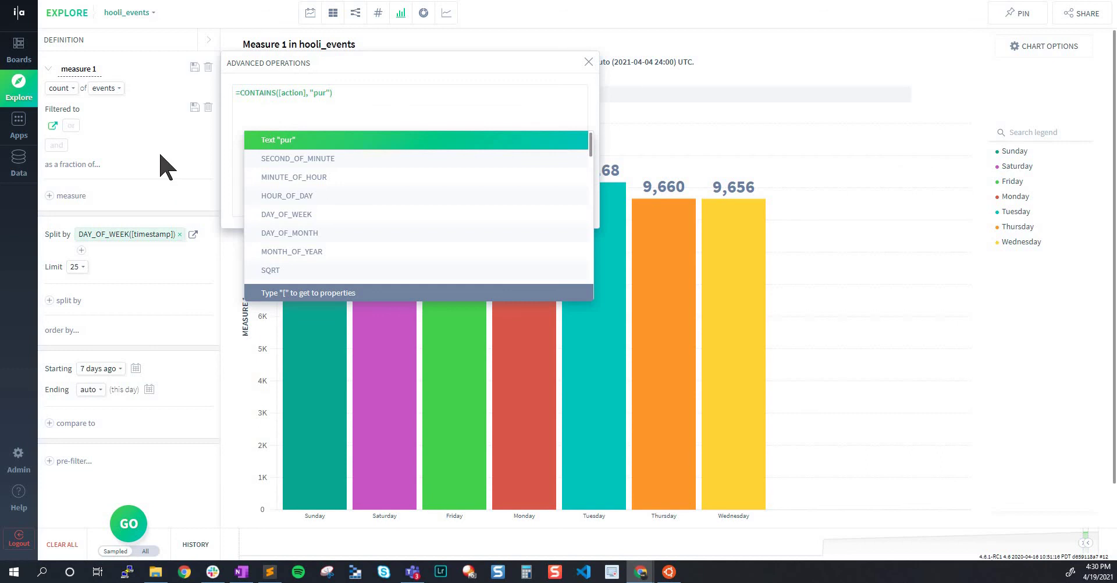
key("Return")
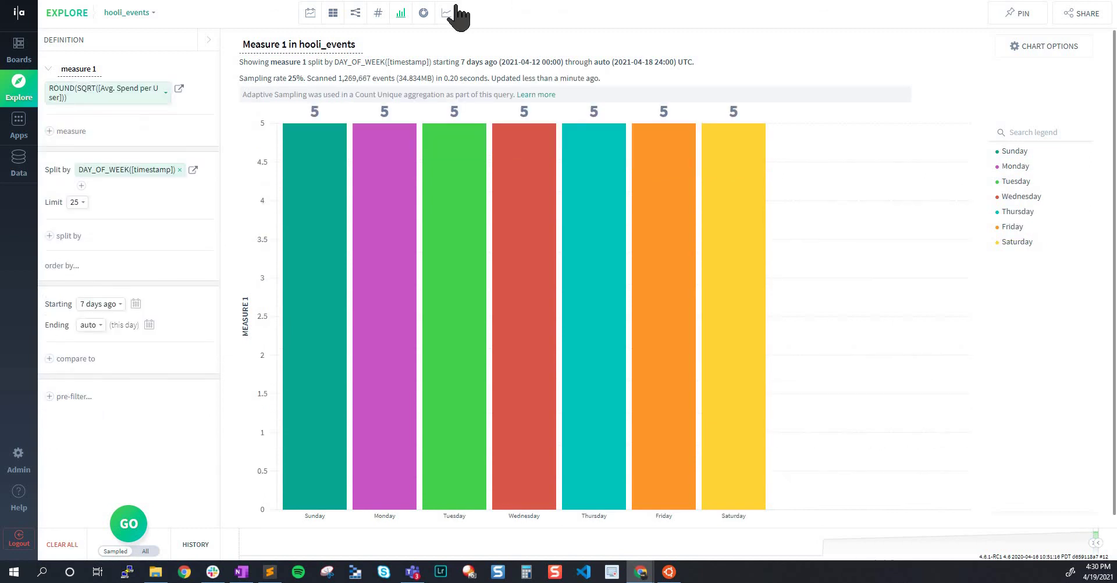
Replace measure 1's formula with SQRT([Avg. Spend per User])
left_click(95, 104)
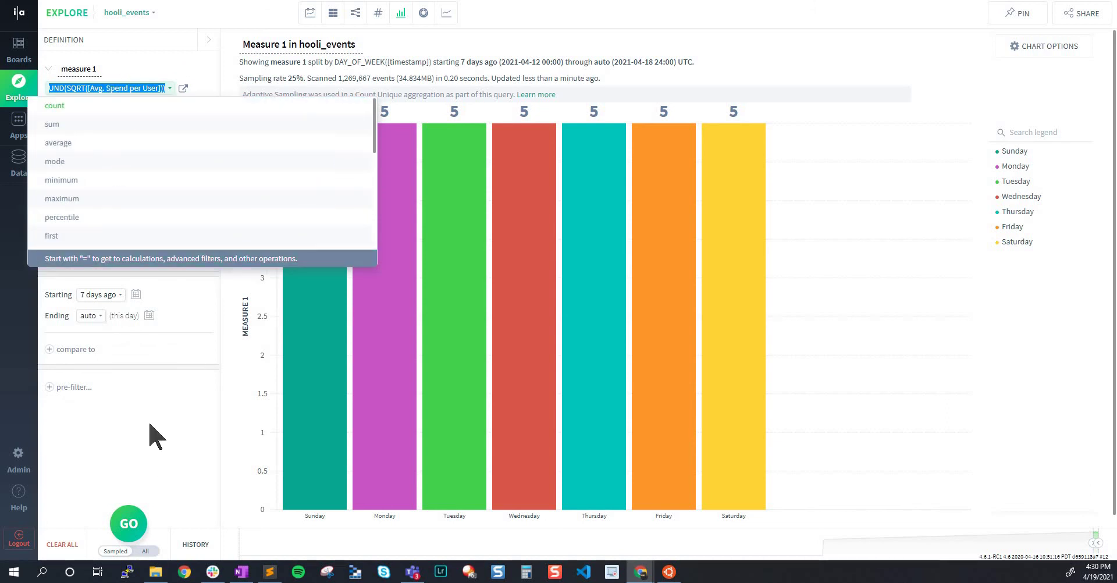
type("=")
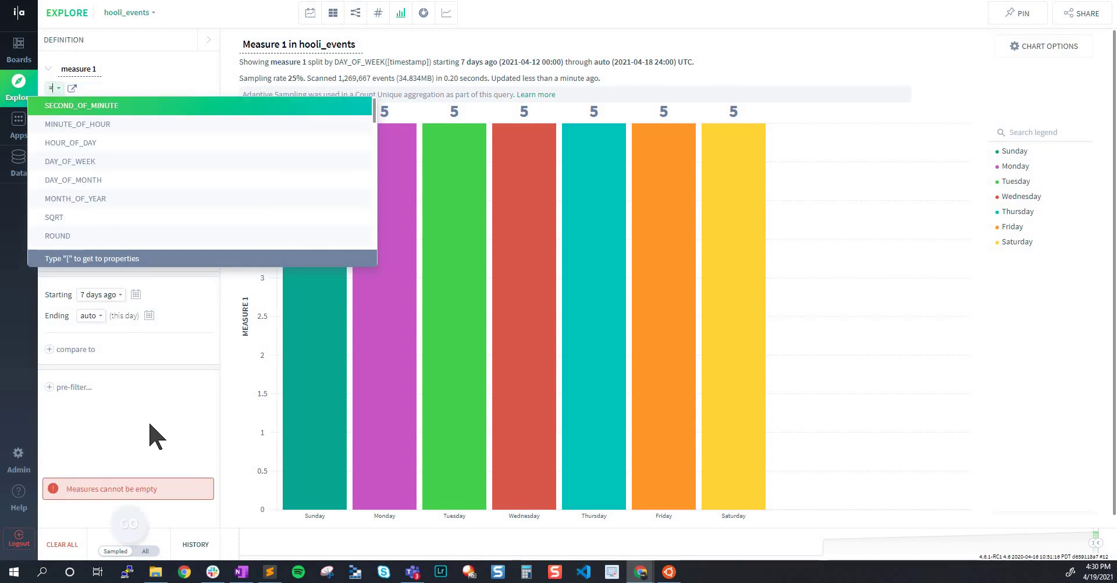
type("sw")
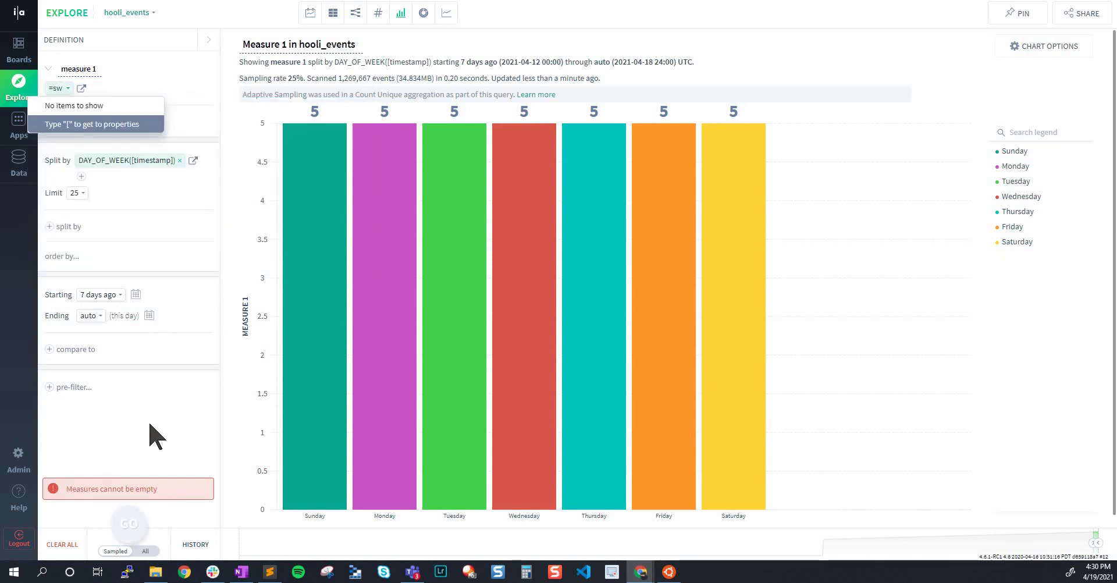
key("BackSpace")
type("q")
key("Return")
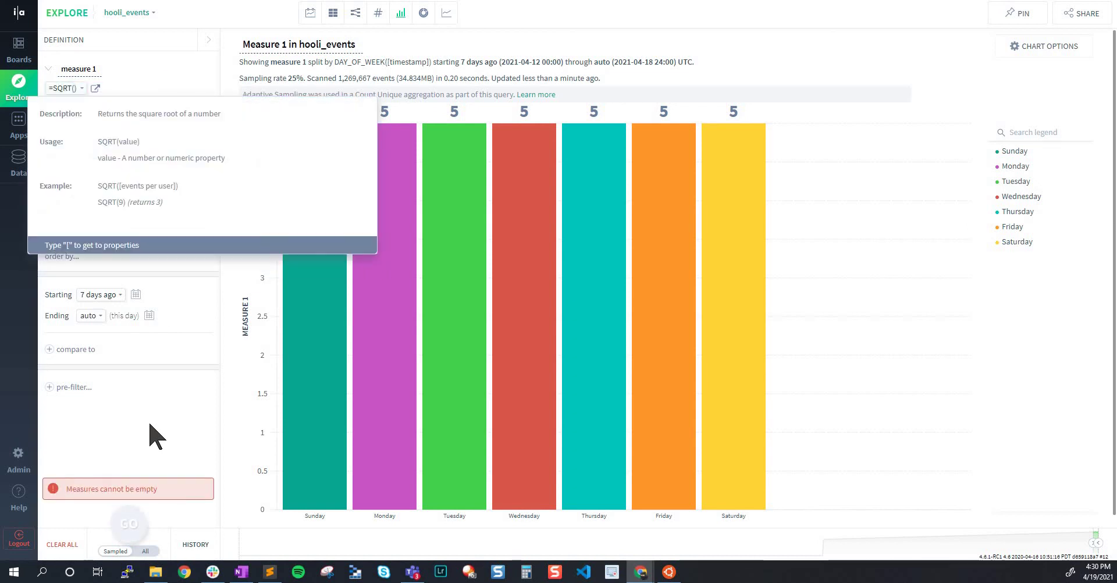
type("[")
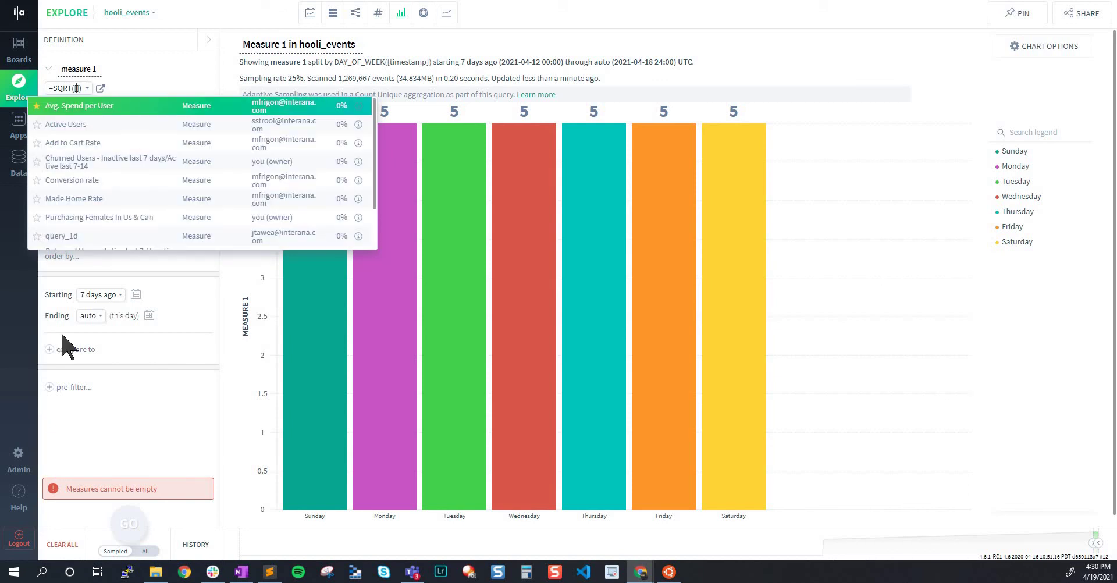
left_click(68, 107)
left_click(148, 425)
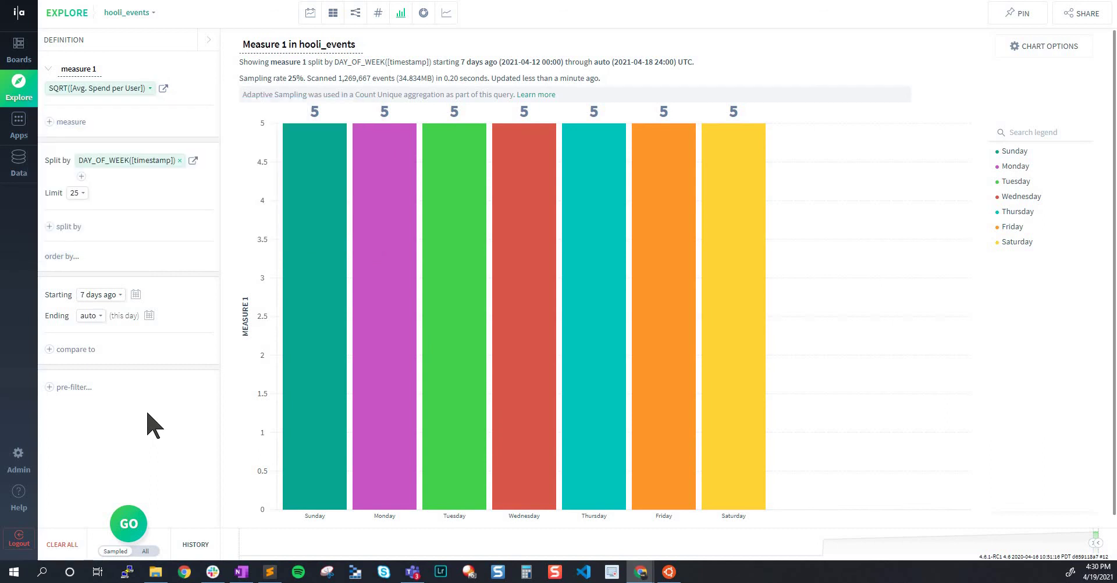
Run the query with the square-root measure and examine the decimal value above the Wednesday bar
left_click(129, 523)
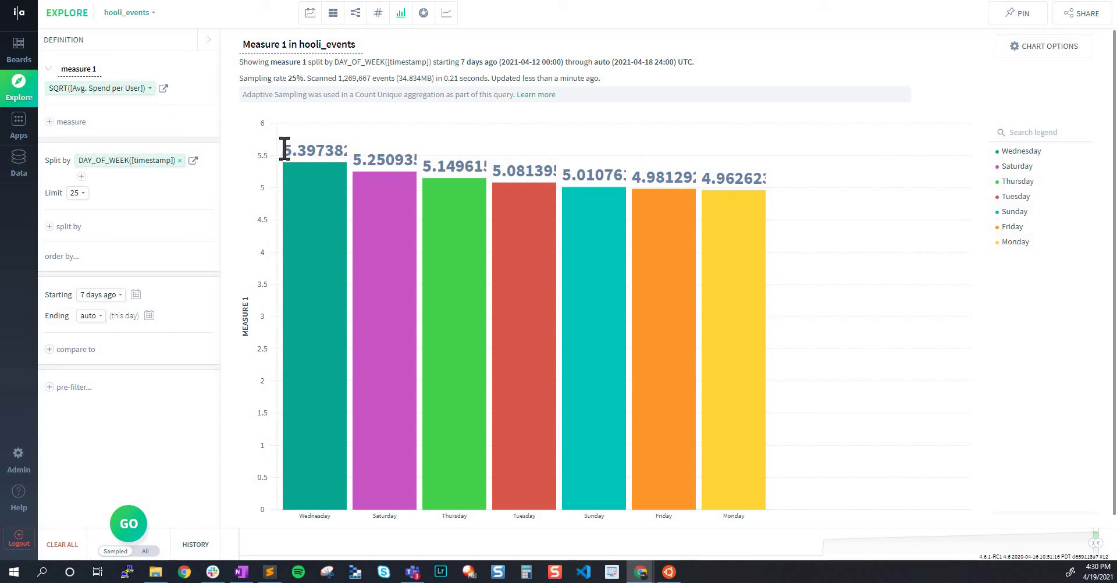
left_click_drag(286, 145, 339, 150)
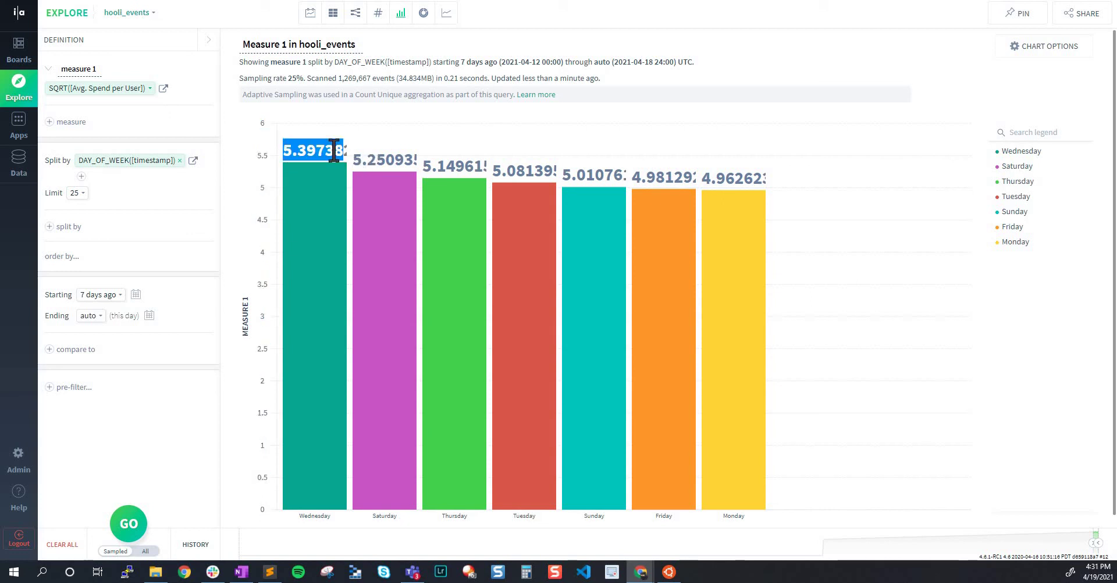
left_click(295, 151)
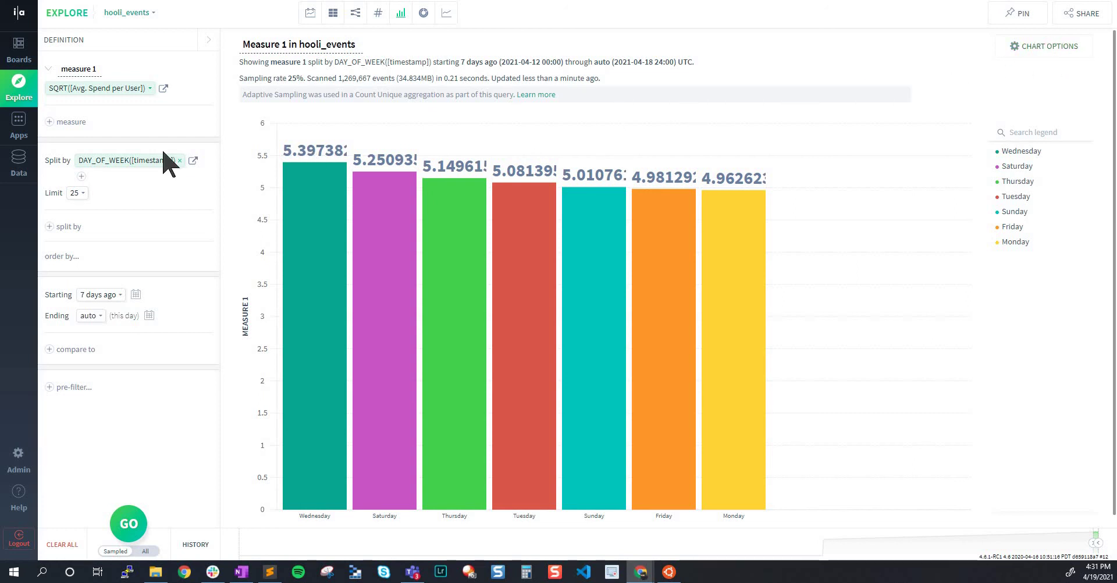
Start measure 1's formula over with the ROUND function and examine the value and places arguments in its usage example
left_click(81, 92)
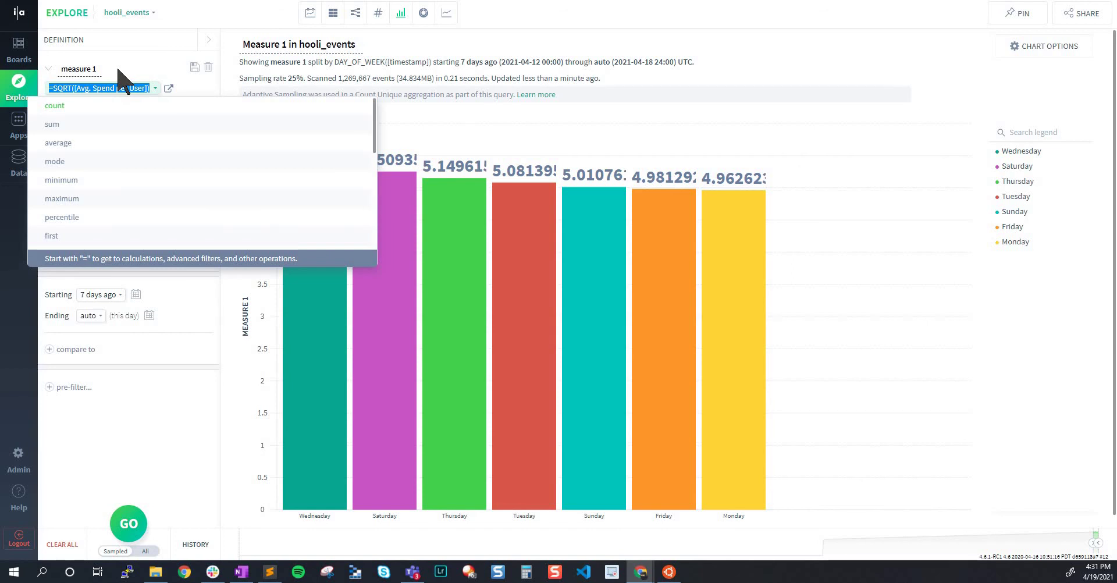
type("=")
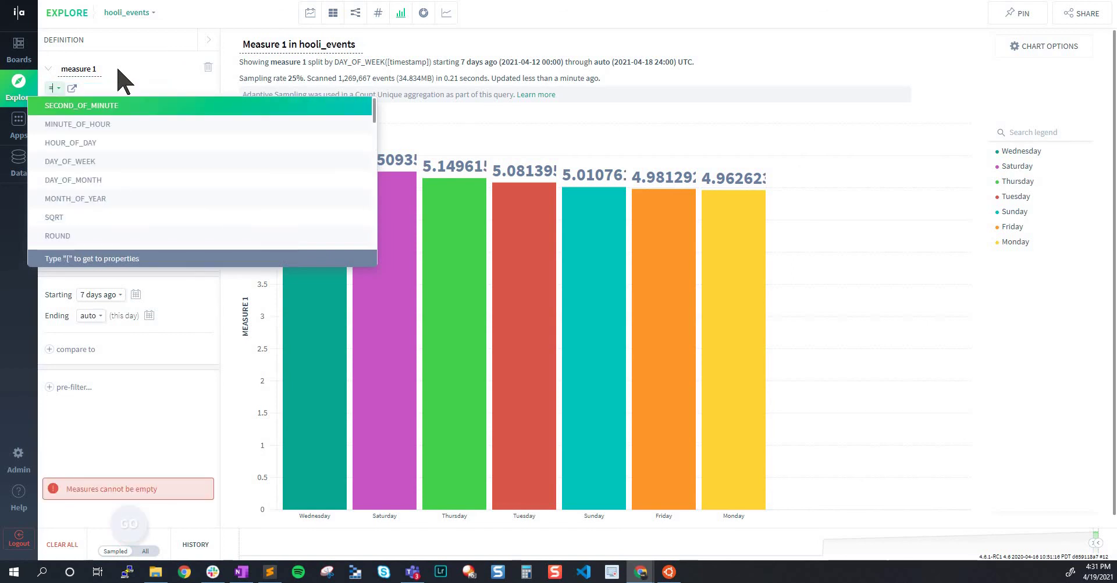
type("rou")
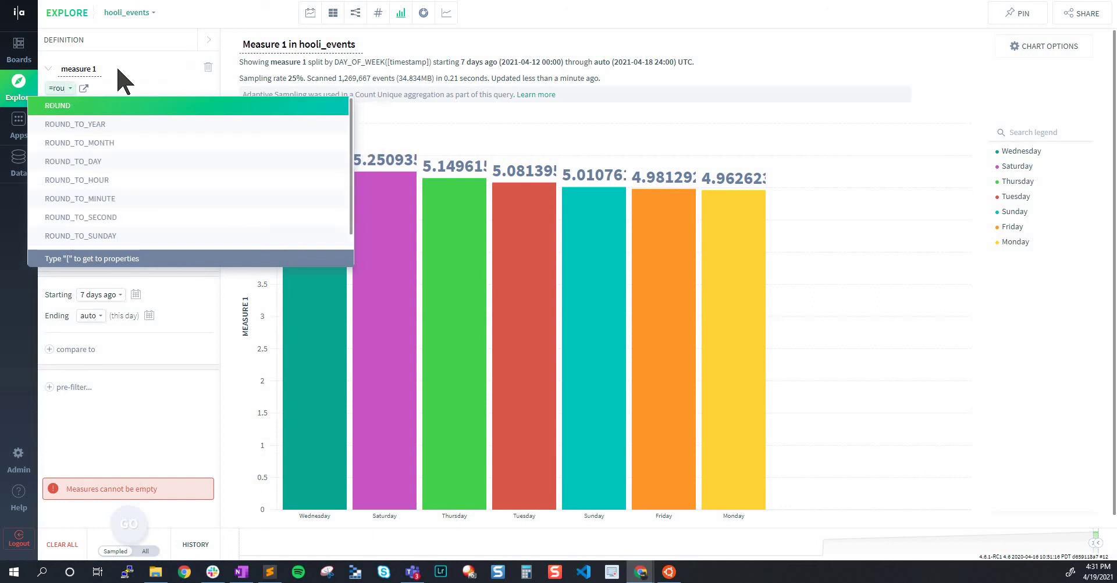
left_click(75, 107)
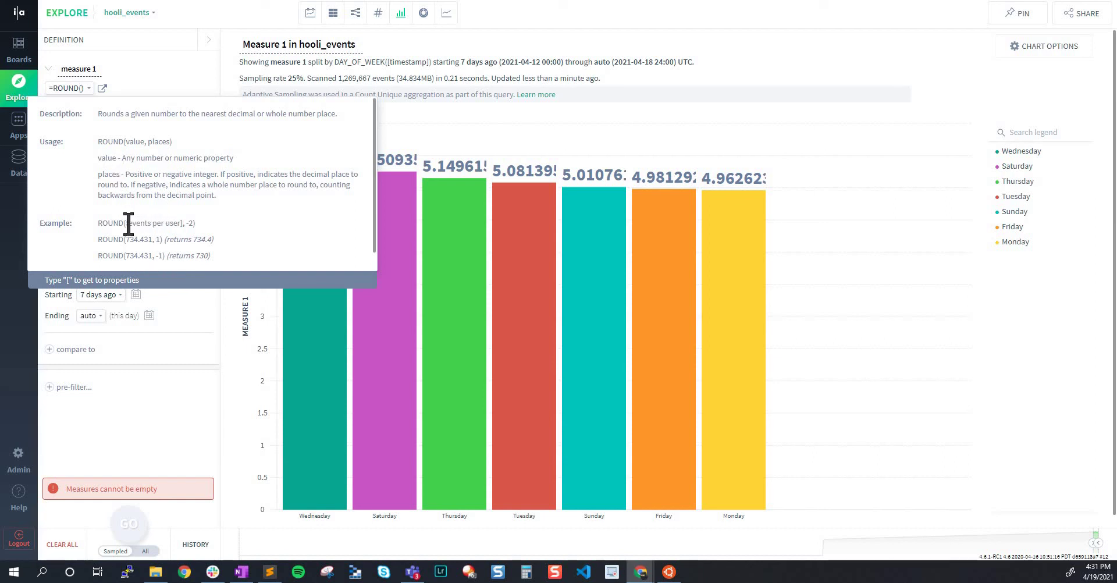
left_click_drag(127, 224, 180, 223)
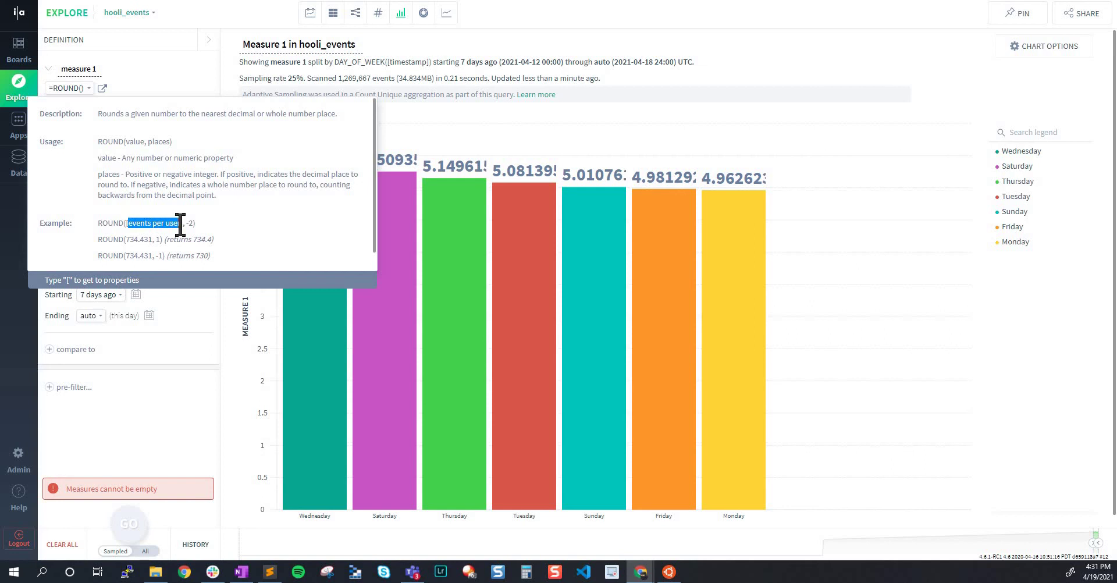
left_click(206, 237)
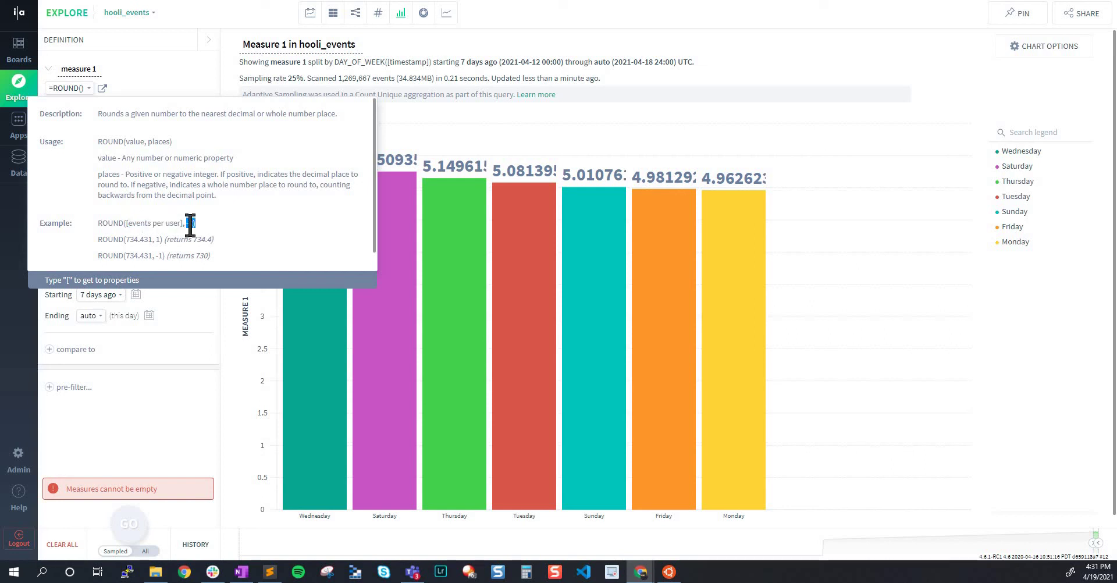
left_click_drag(186, 224, 192, 224)
left_click(181, 226)
Nest SQRT([Avg. Spend per User]) inside the ROUND function of measure 1 using the expanded formula editor
left_click(82, 89)
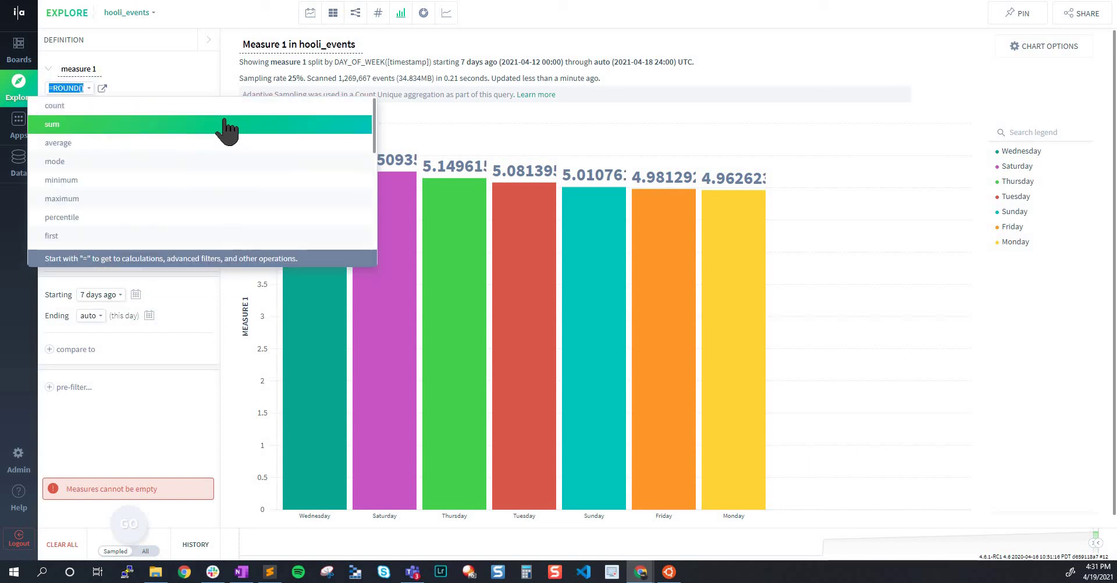
key("Right")
key("Left")
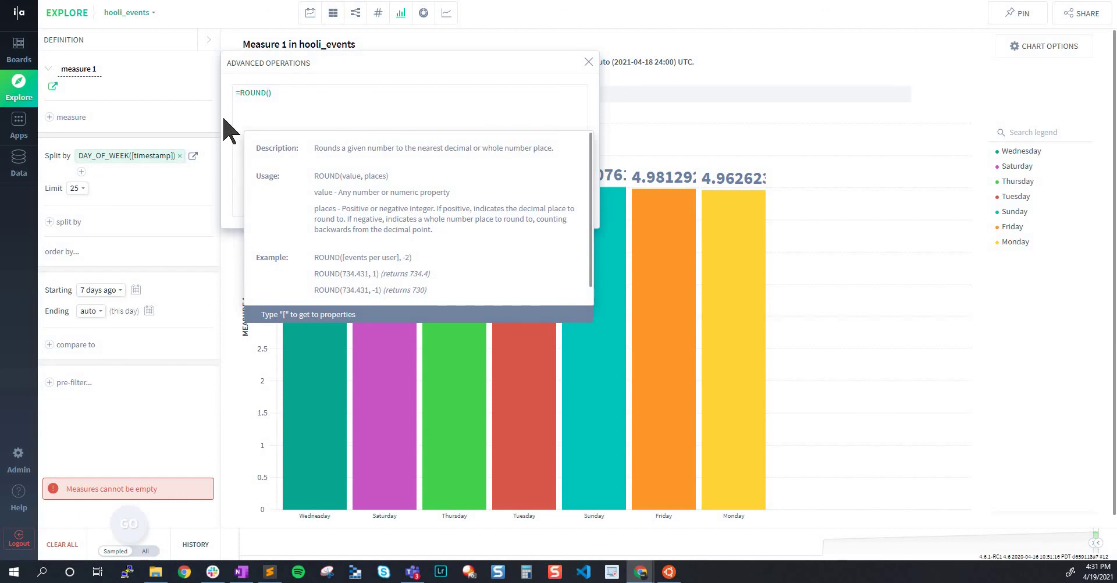
type("sq")
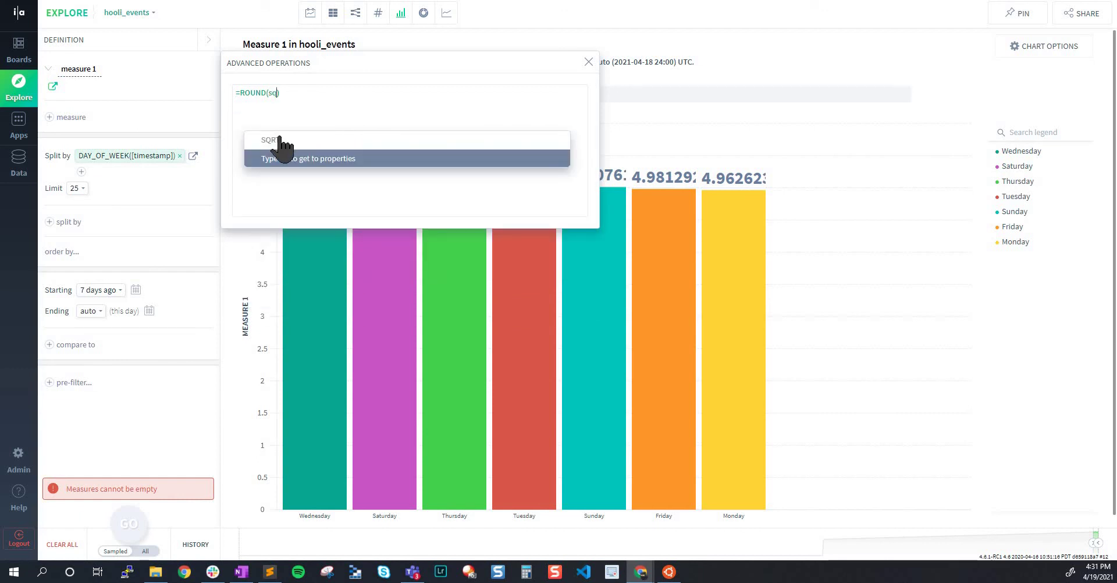
left_click(286, 142)
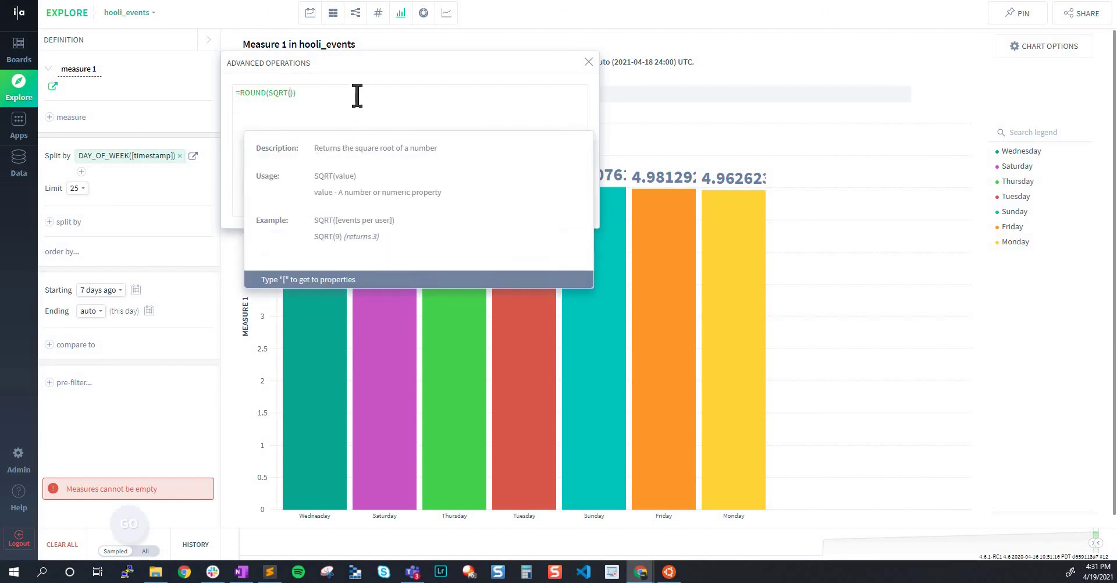
type("[")
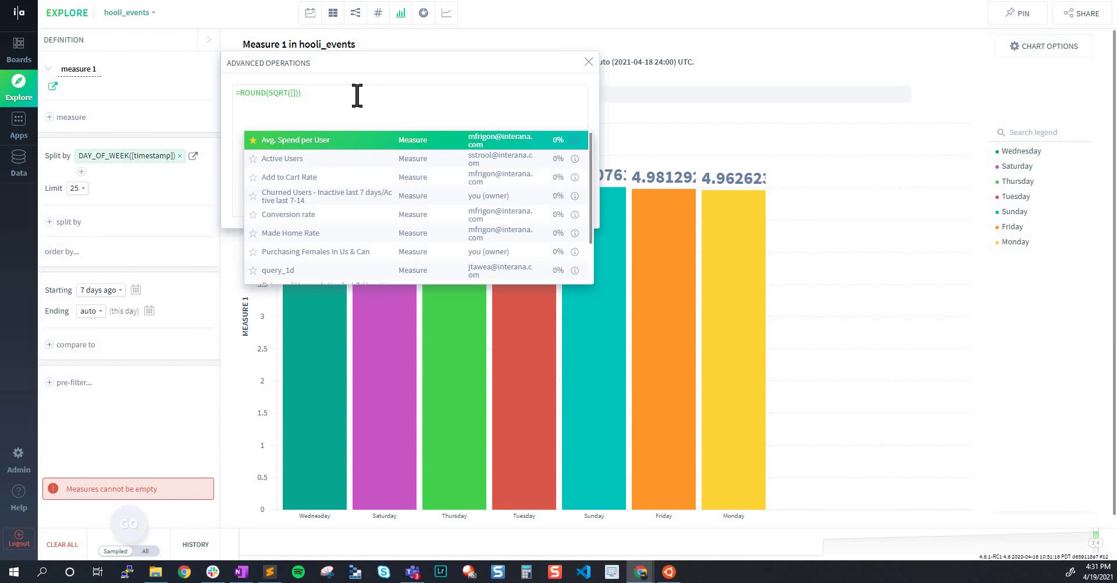
left_click(335, 144)
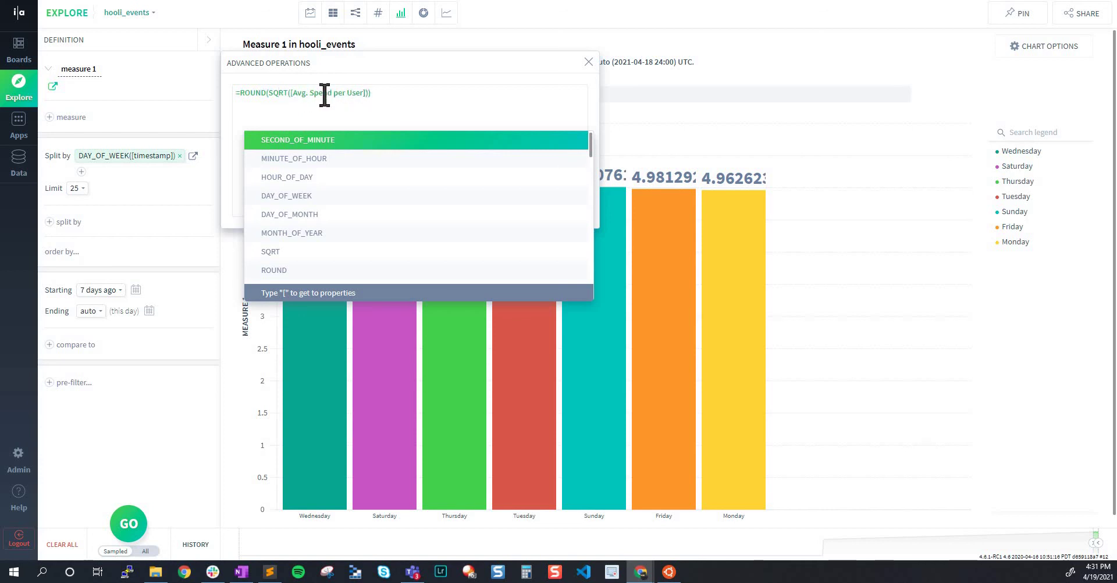
left_click(153, 426)
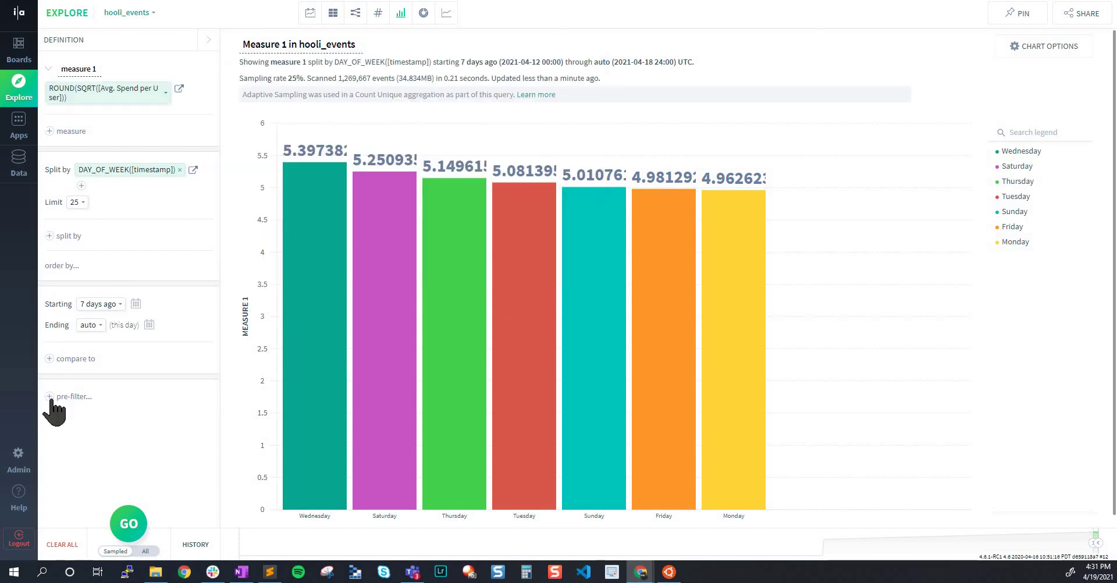
Run the query with the rounded square-root measure and check the value above the Sunday bar
left_click(135, 523)
left_click(135, 523)
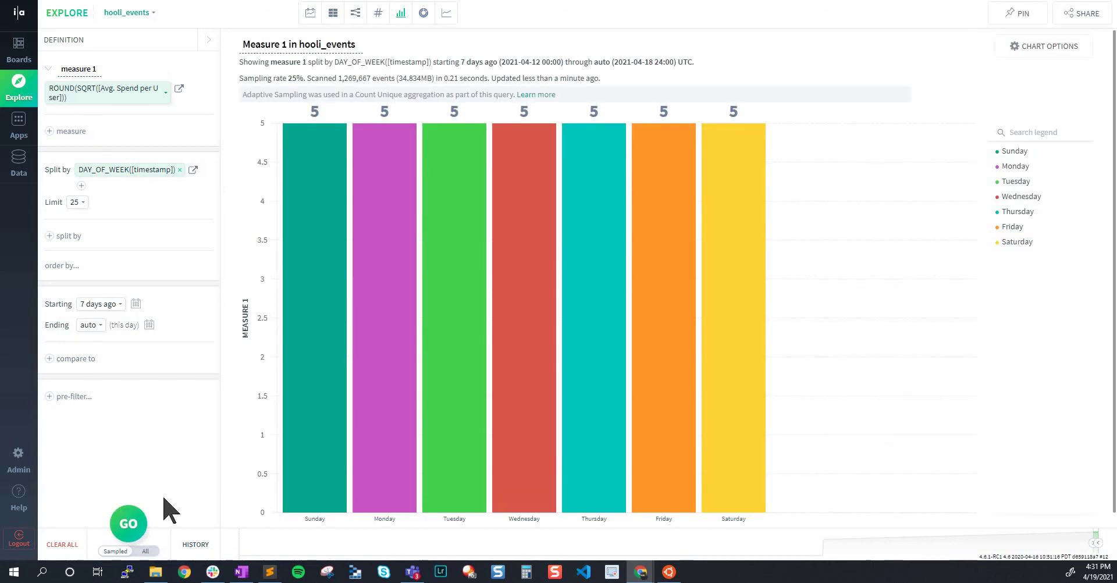
double_click(345, 117)
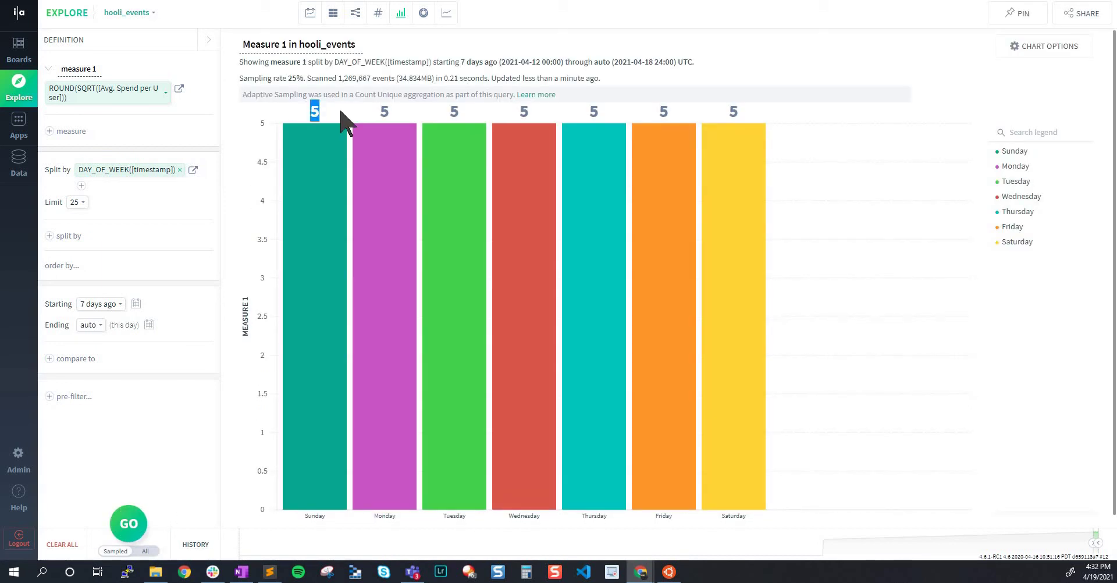
left_click(323, 119)
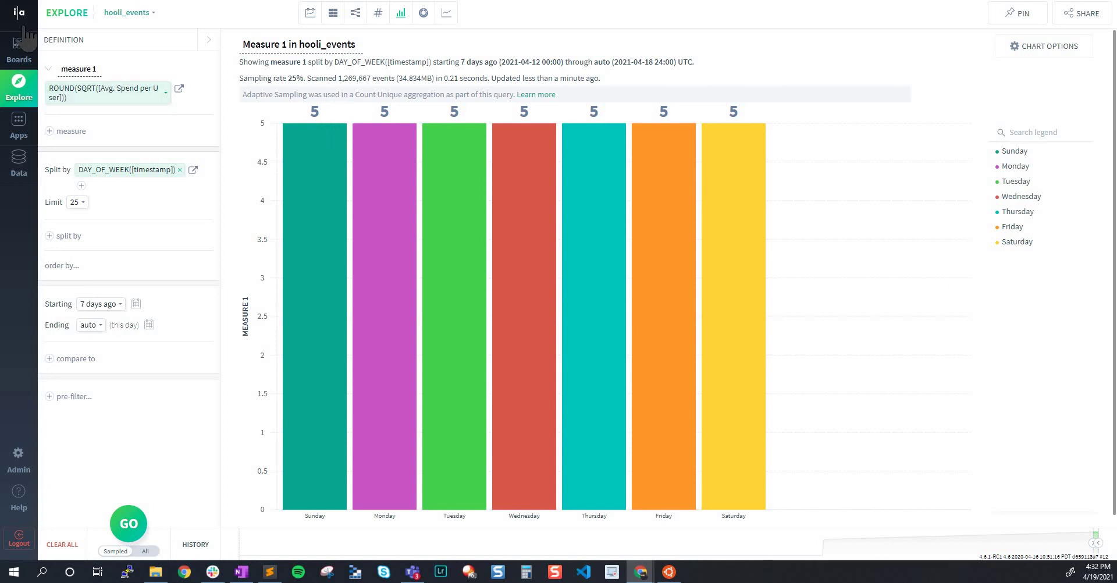
Replace the day-of-week split with the ADD_WITH_NULL_AS_ZERO function and review its description, usage and examples
left_click(133, 170)
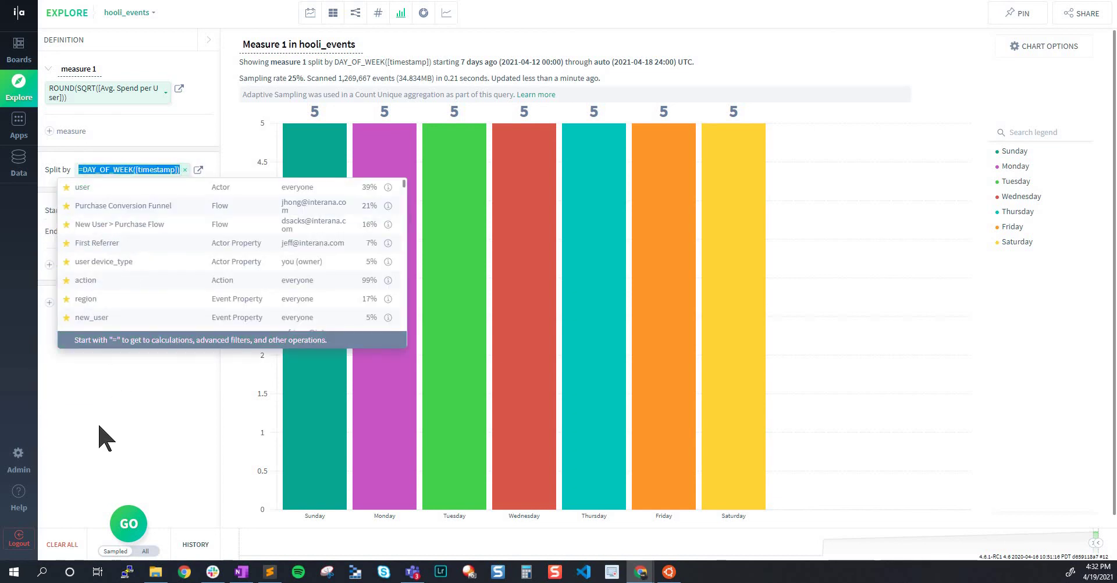
type("=")
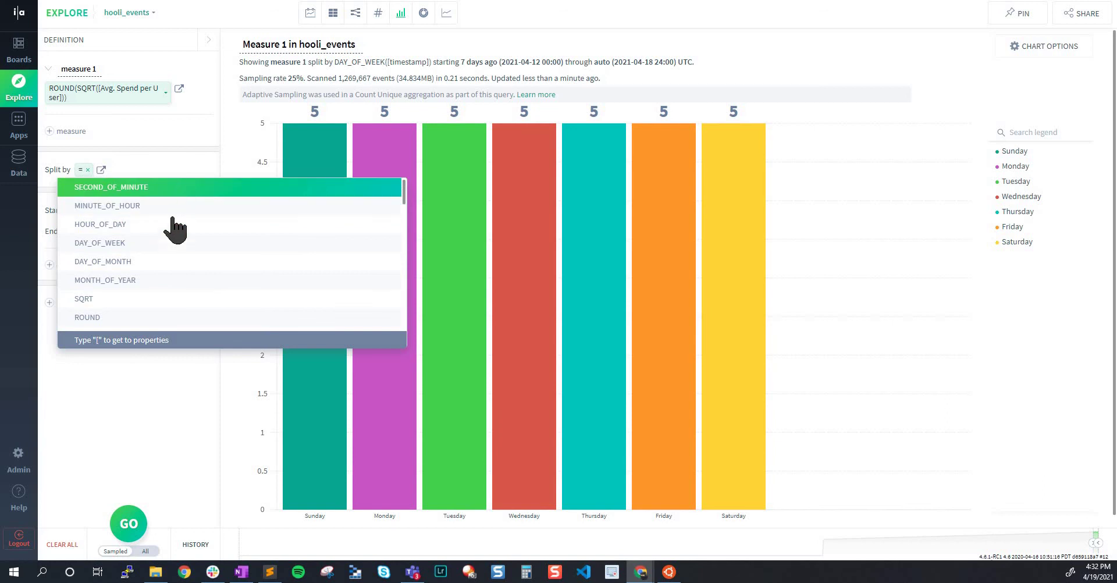
scroll(142, 261, "down", 5)
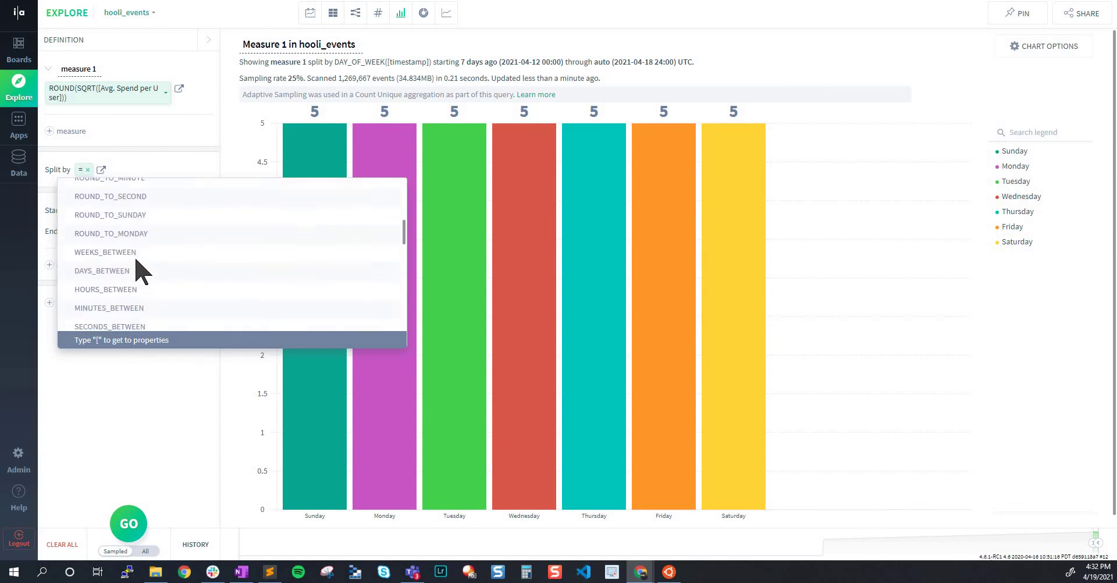
scroll(143, 256, "down", 3)
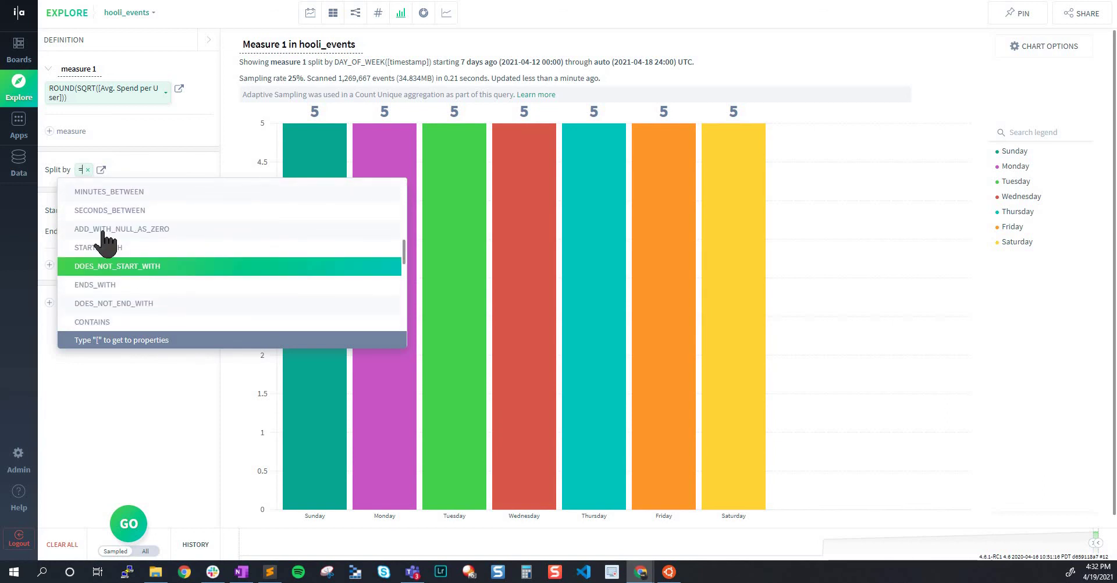
left_click(141, 232)
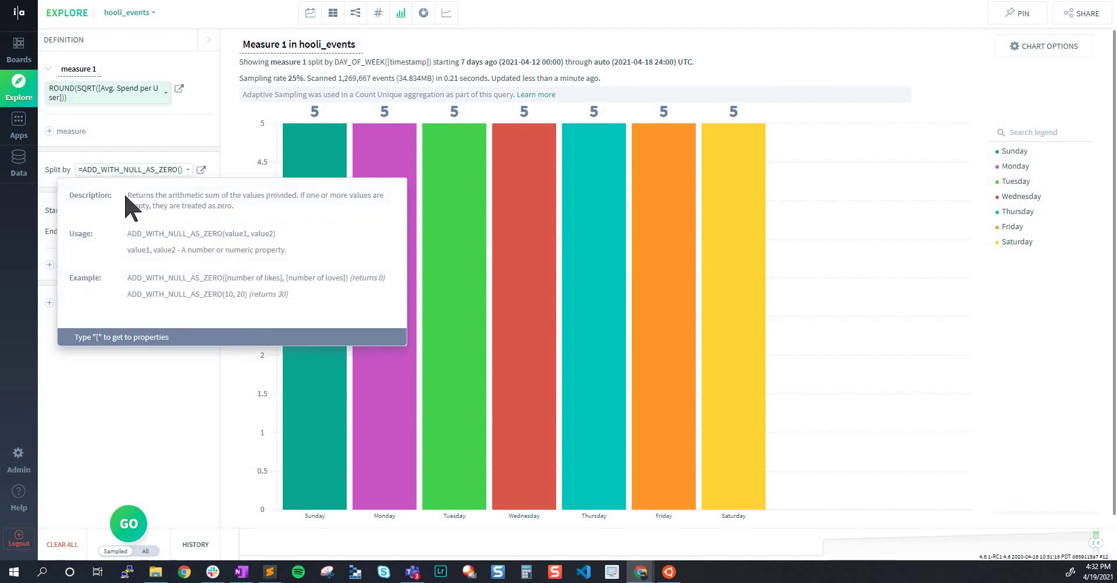
triple_click(194, 194)
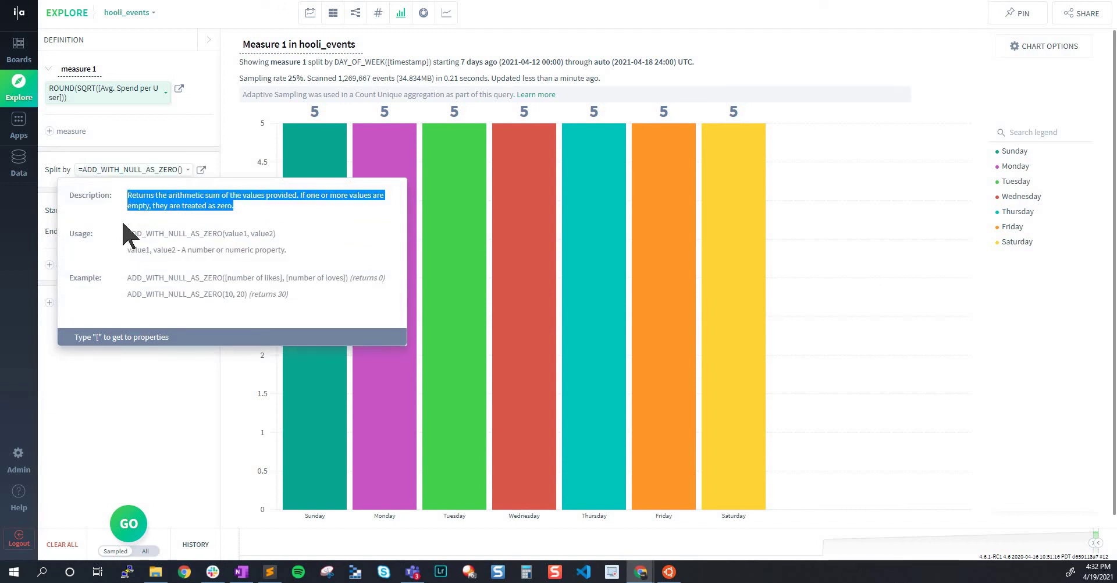
left_click_drag(132, 232, 317, 311)
left_click(314, 308)
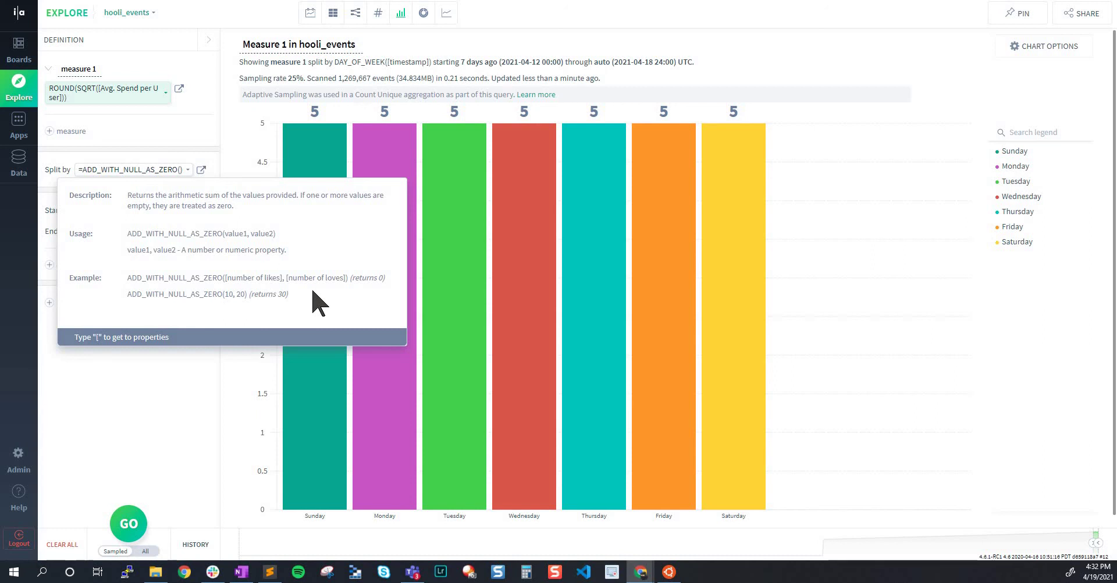
left_click(187, 387)
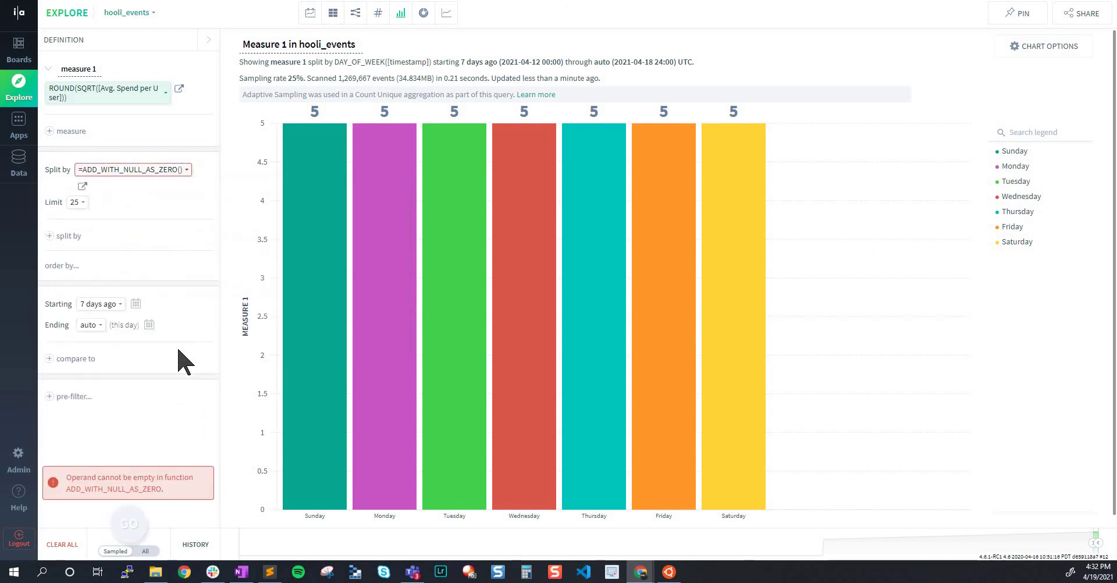